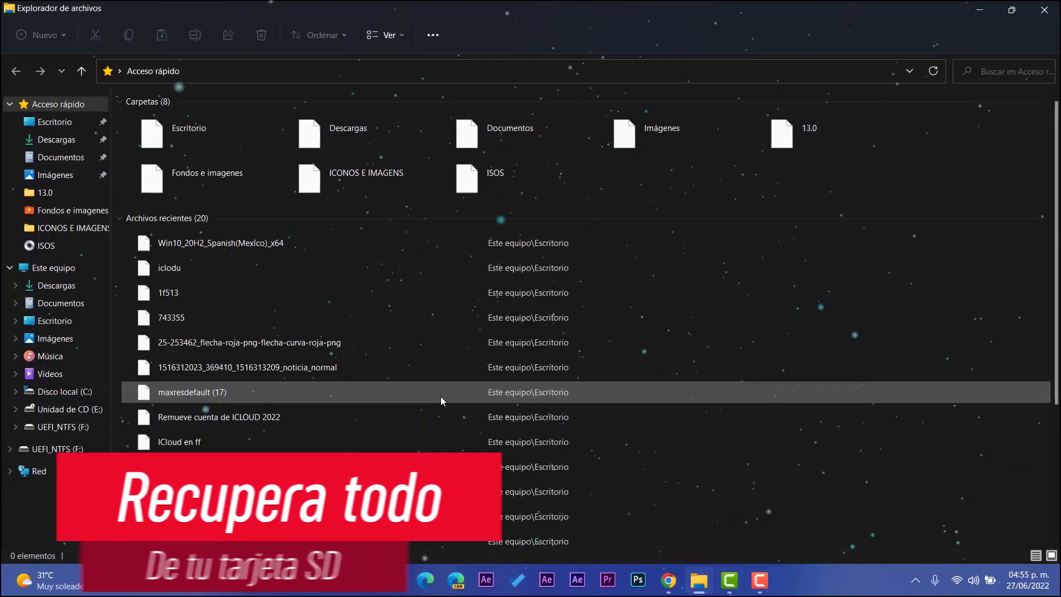
# - Inspect the UEFI_NTFS (F:) drive and its EFI folder from Este equipo, and return to the desktop
pyautogui.click(53, 267)
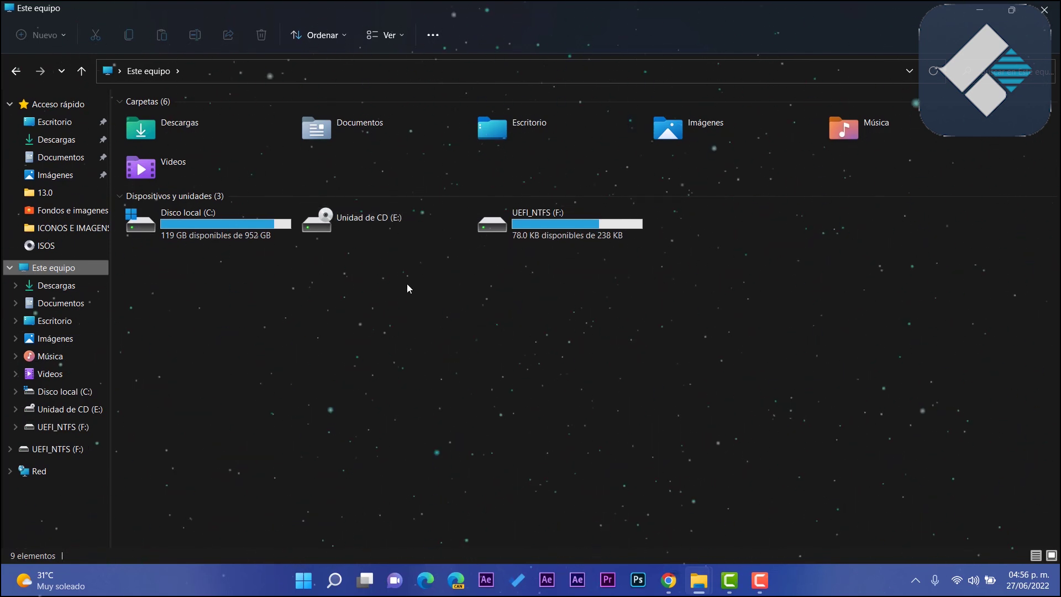
pyautogui.doubleClick(549, 235)
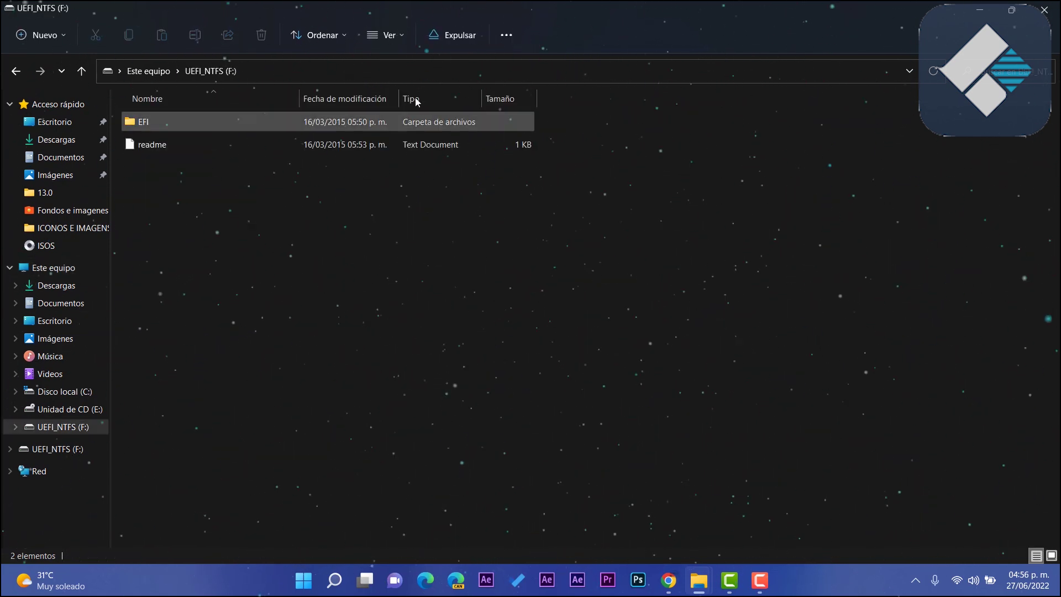
pyautogui.doubleClick(154, 122)
pyautogui.hotkey('alt', 'Left')
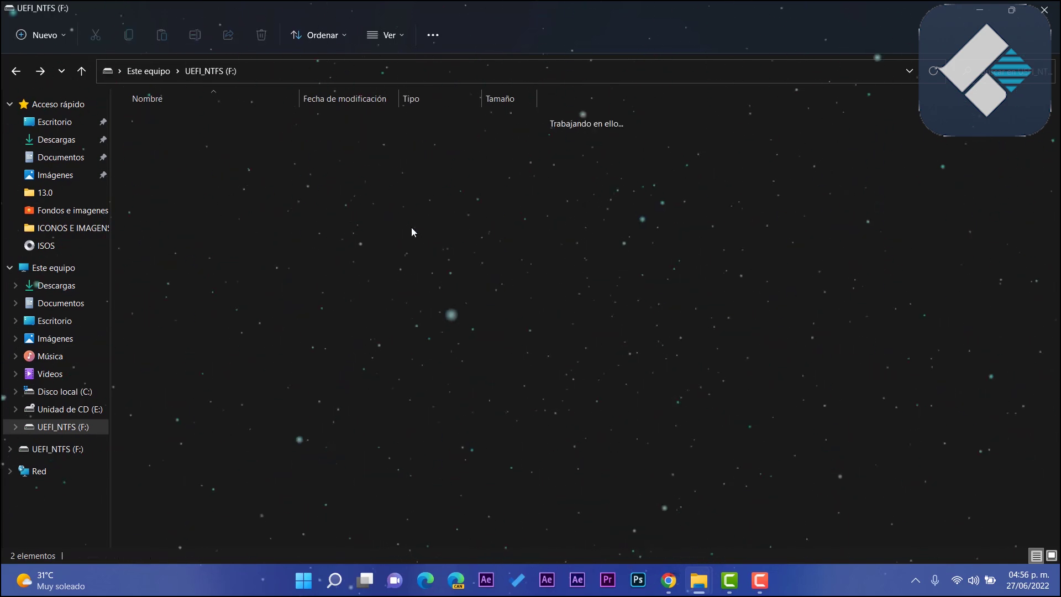
pyautogui.hotkey('alt', 'Left')
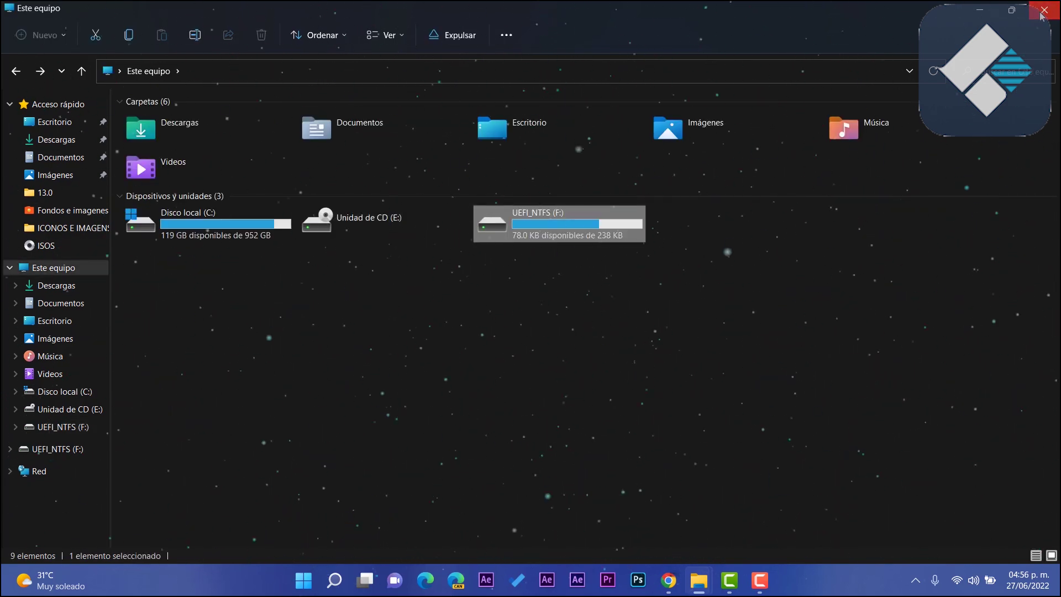
pyautogui.press('super+d')
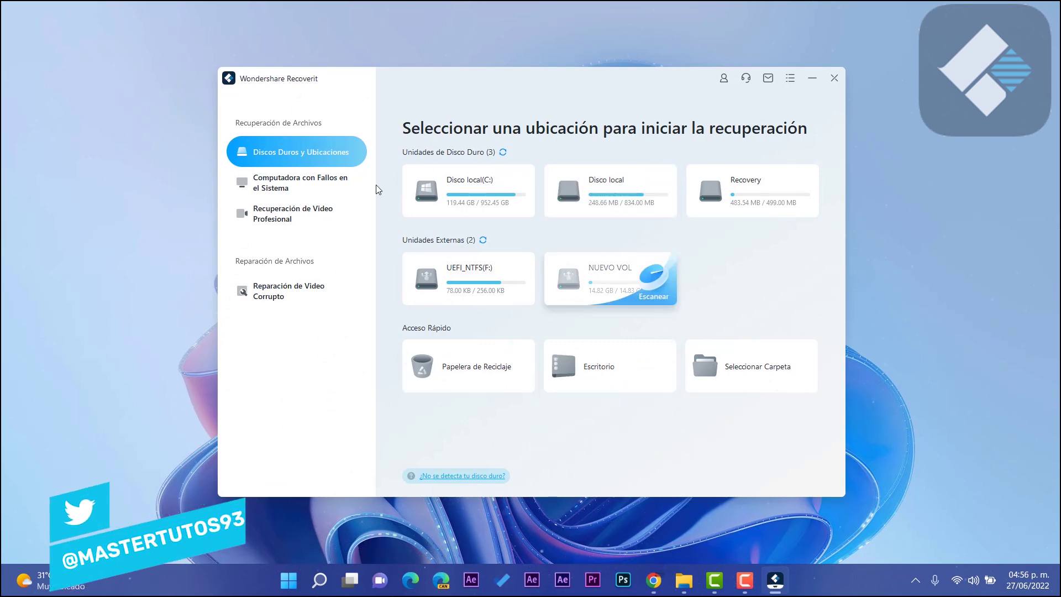
# - Switch to Wondershare Recoverit and review its crashed-computer and professional video recovery modes, ending on Discos Duros y Ubicaciones
pyautogui.click(285, 186)
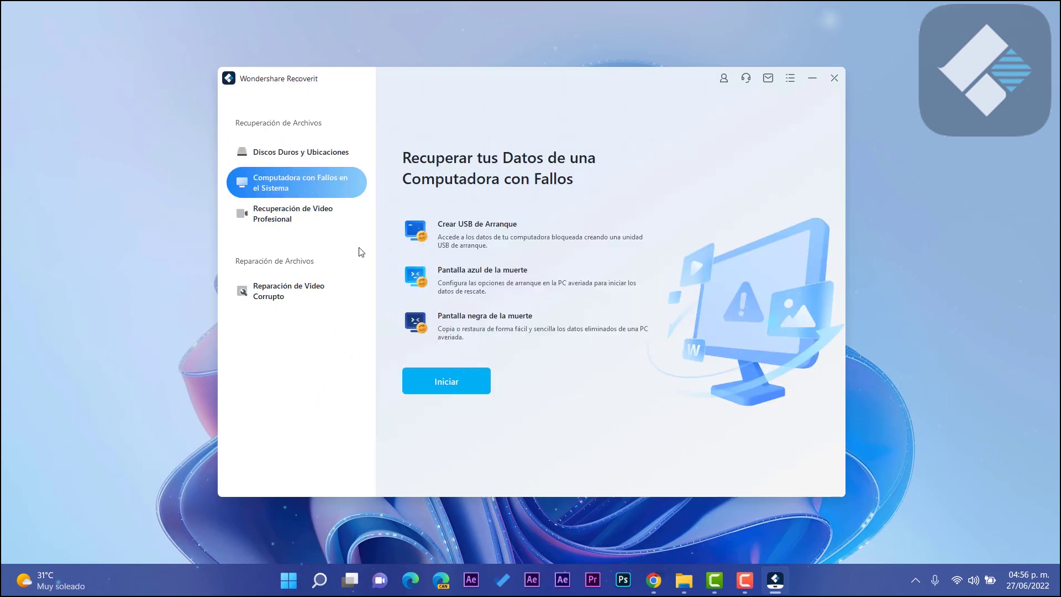
pyautogui.click(293, 220)
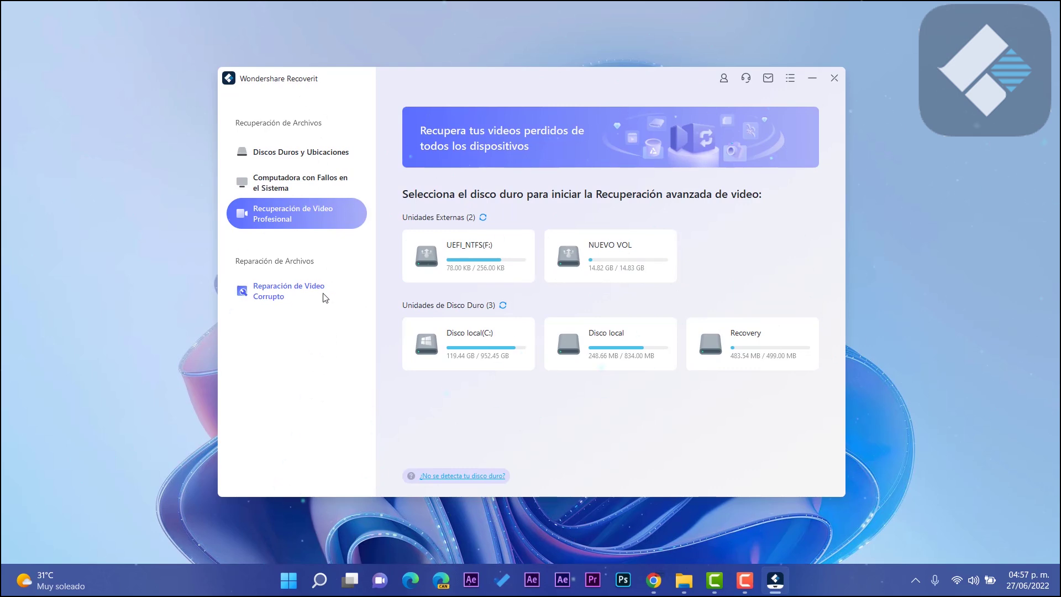
pyautogui.click(293, 155)
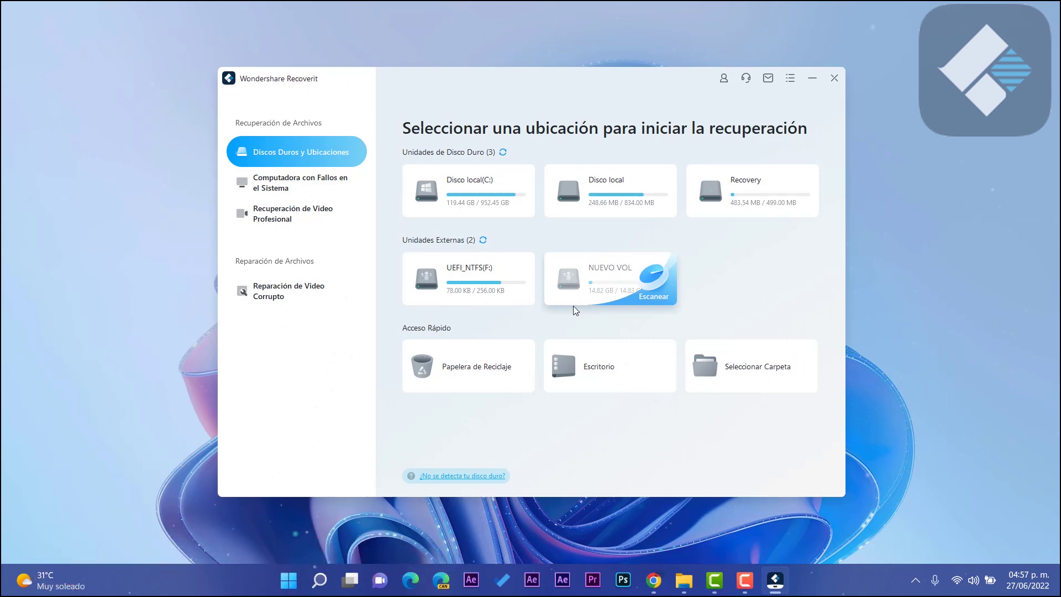
# - Scan the external drive NUEVO VOL for lost files and organize the results by file type
pyautogui.click(618, 285)
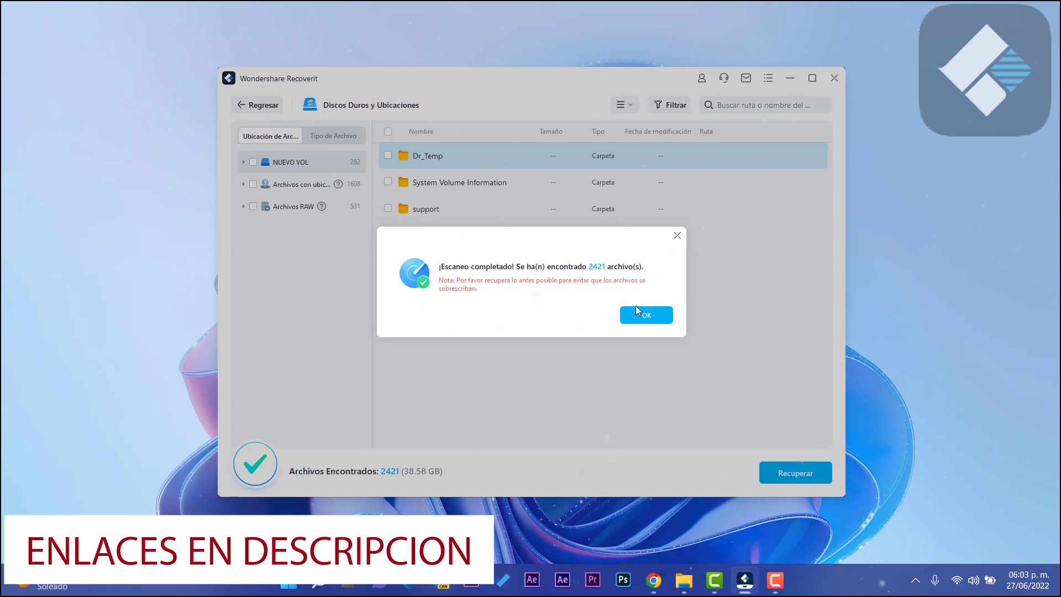
pyautogui.click(651, 314)
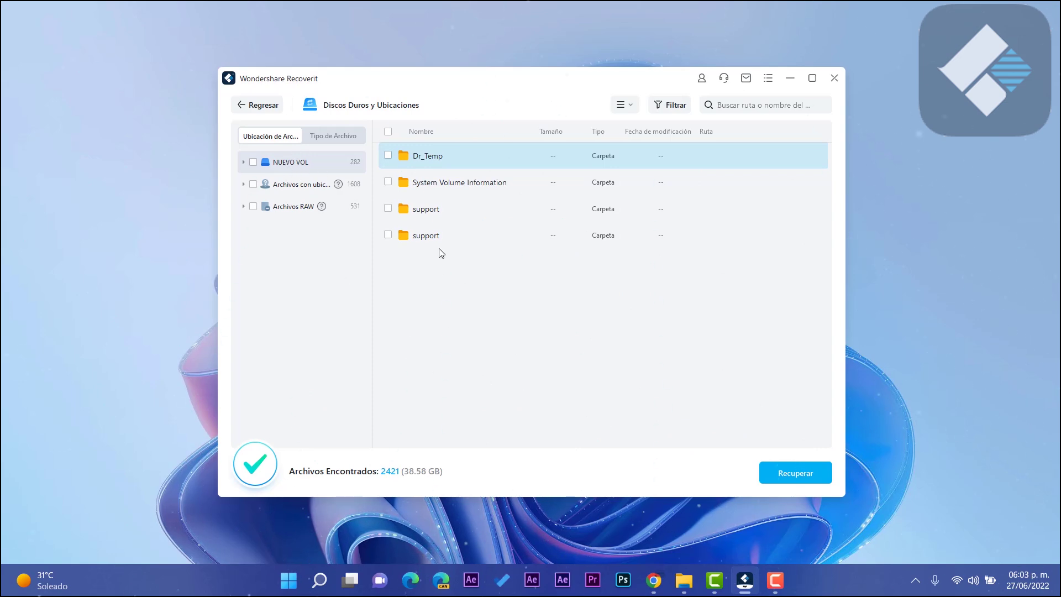
pyautogui.click(345, 137)
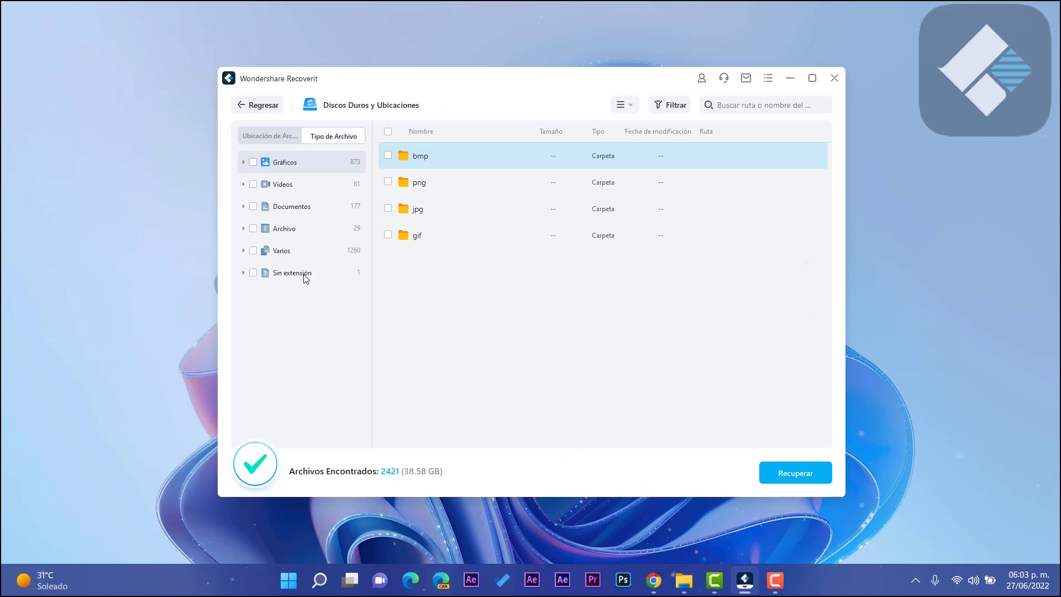
# - Expand the Gráficos category and look at the files found in its png and jpg folders
pyautogui.click(244, 162)
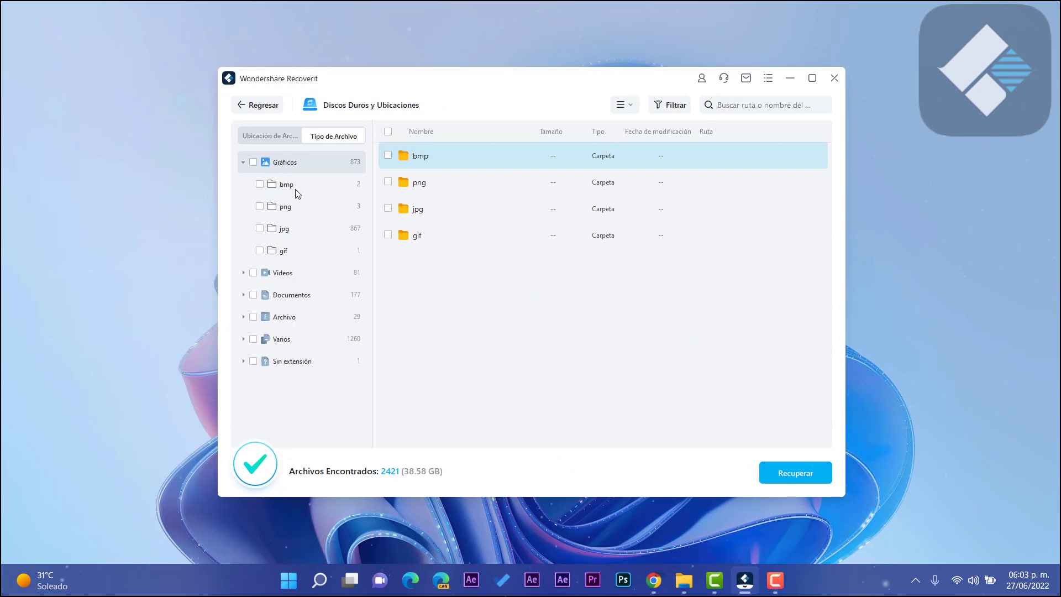
pyautogui.click(292, 209)
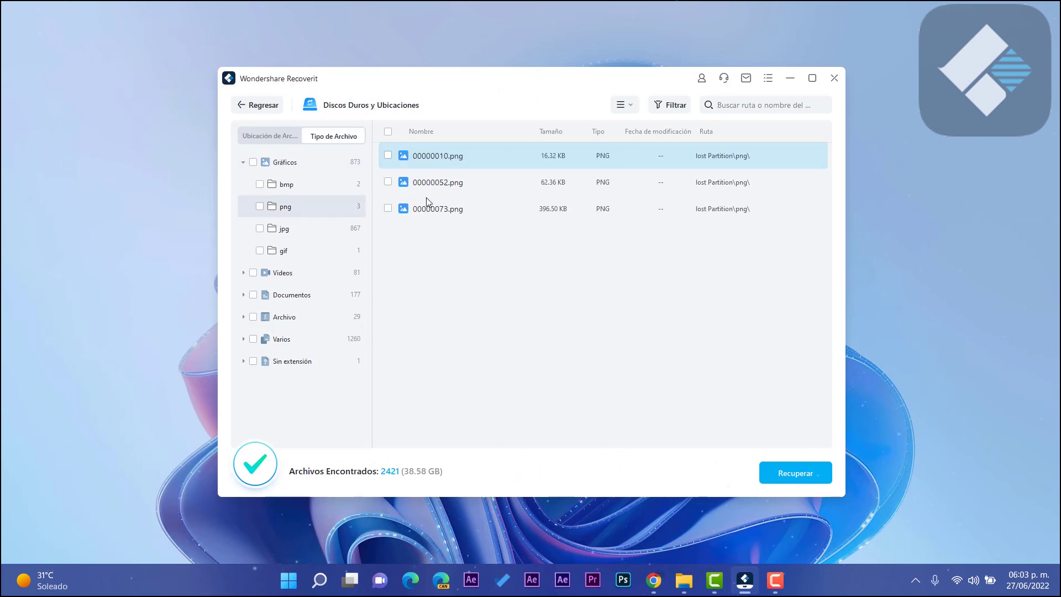
pyautogui.click(323, 226)
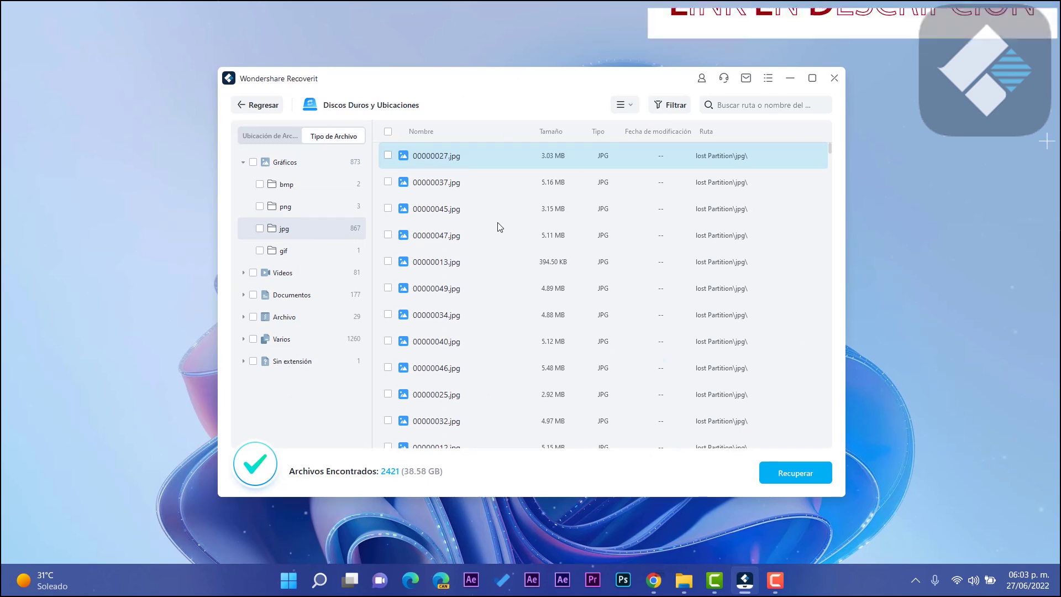
# - Preview several photos from the jpg folder, including 00000045.jpg, 00000032.jpg and 00000031.jpg, closing each preview
pyautogui.click(452, 214)
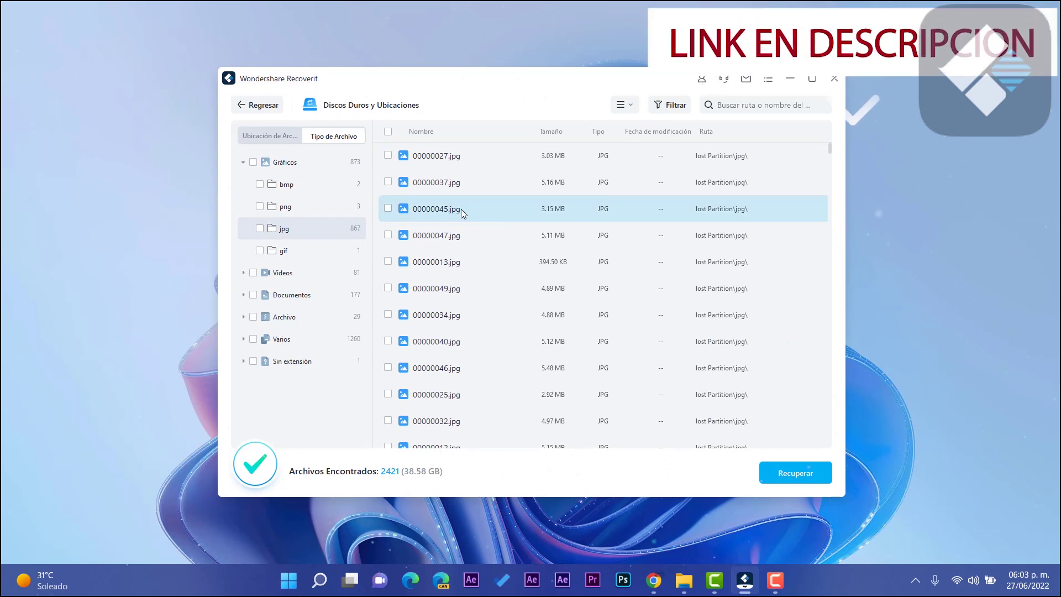
pyautogui.doubleClick(461, 209)
pyautogui.click(782, 84)
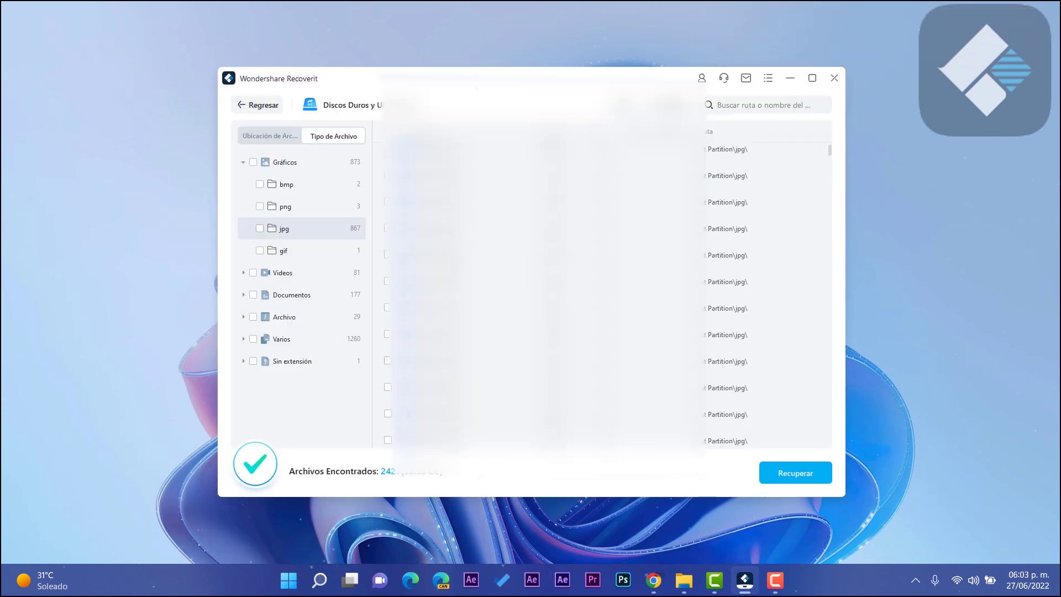
pyautogui.doubleClick(458, 254)
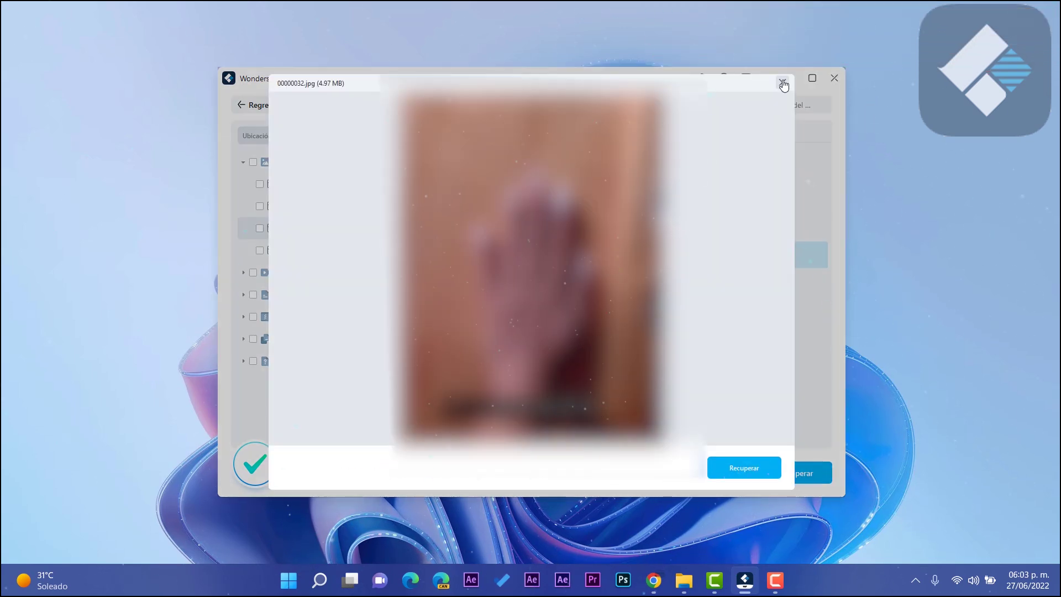
pyautogui.click(783, 83)
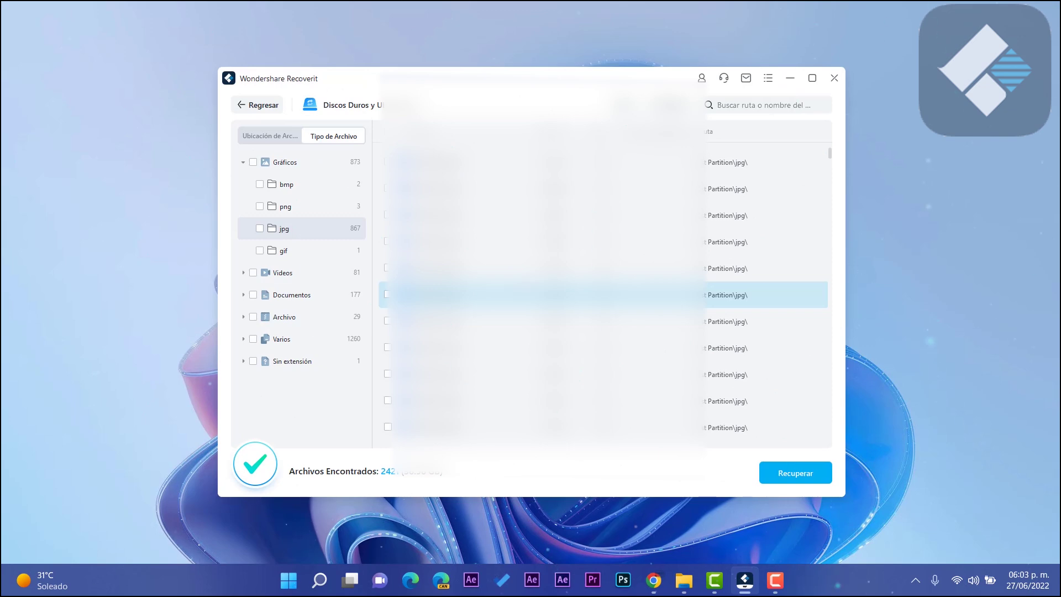
pyautogui.scroll(-1, 459, 295)
pyautogui.click(459, 334)
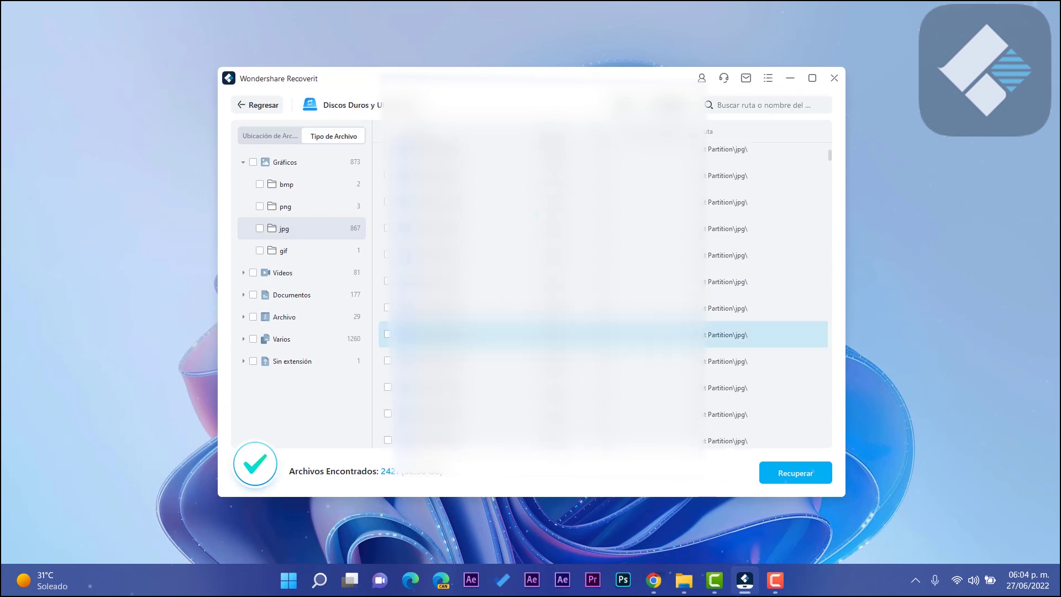
pyautogui.doubleClick(458, 334)
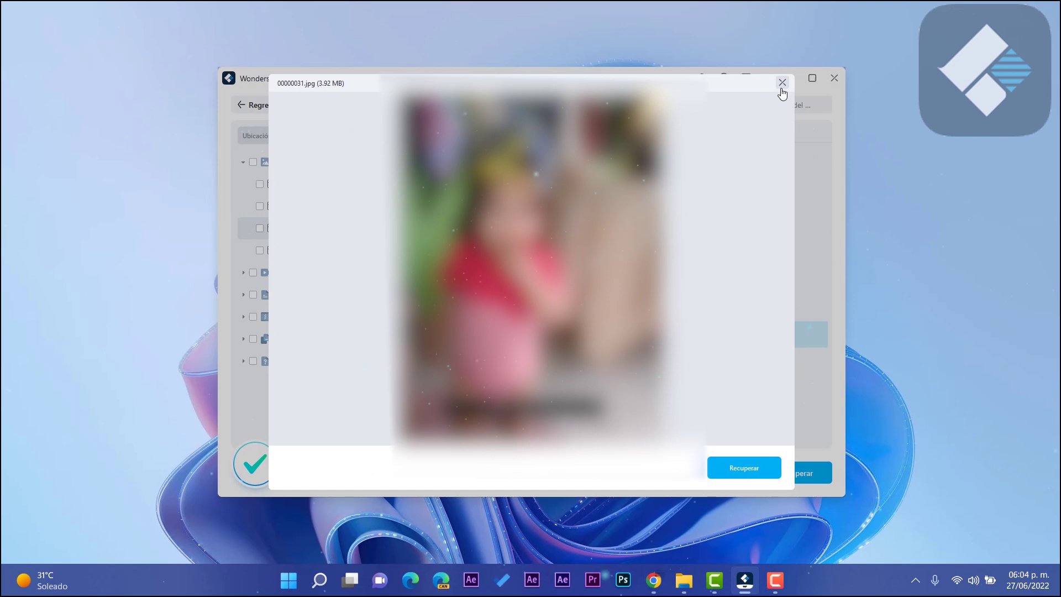
pyautogui.click(783, 83)
pyautogui.scroll(1, 795, 183)
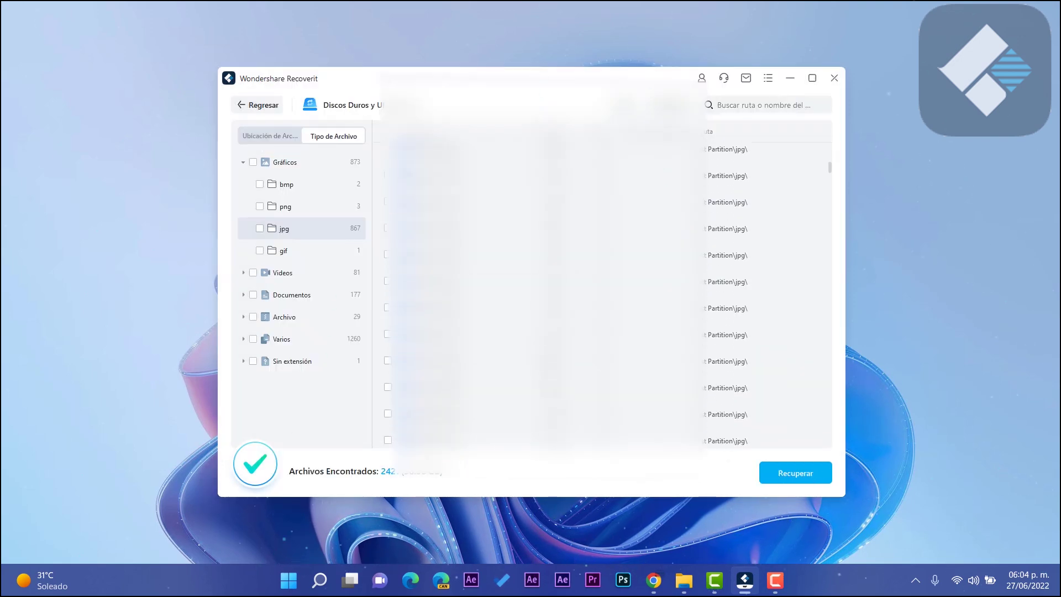
# - Mark the jpg and png folders under Gráficos and the mp4 folder under Videos for recovery
pyautogui.click(260, 230)
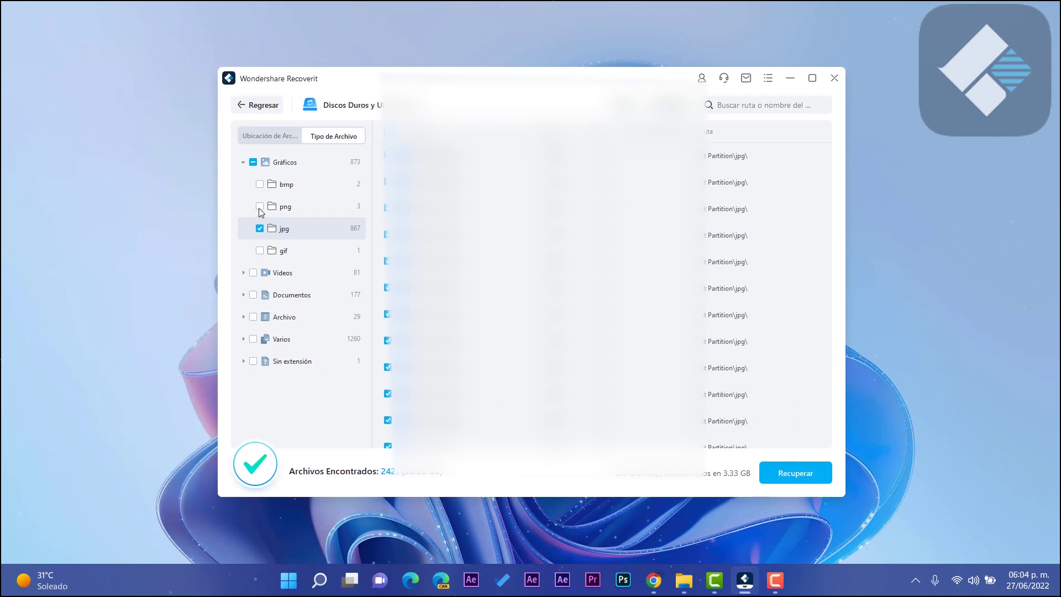
pyautogui.click(289, 275)
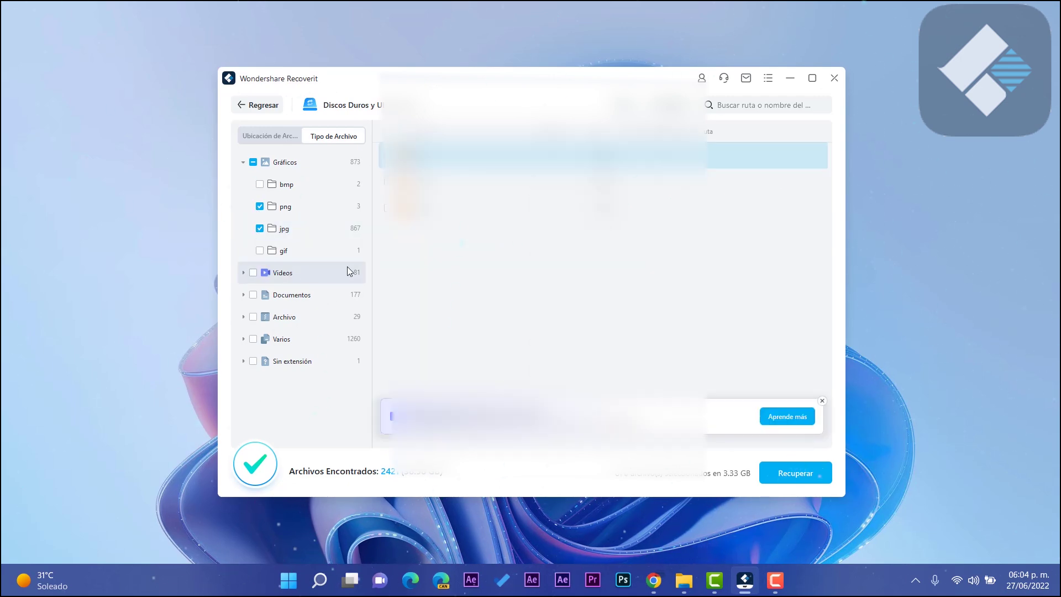
pyautogui.click(768, 209)
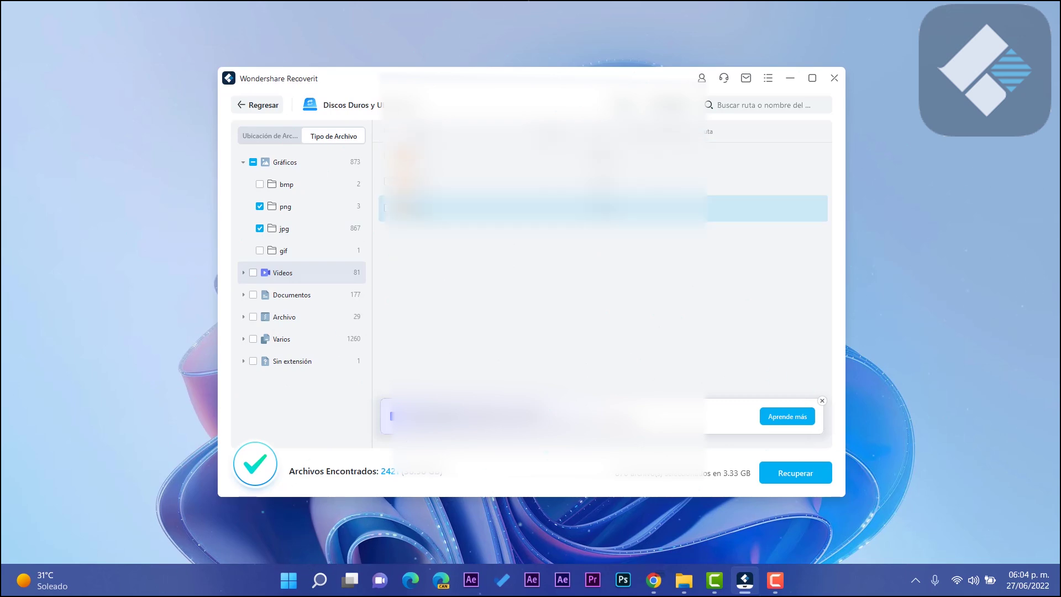
pyautogui.press('space')
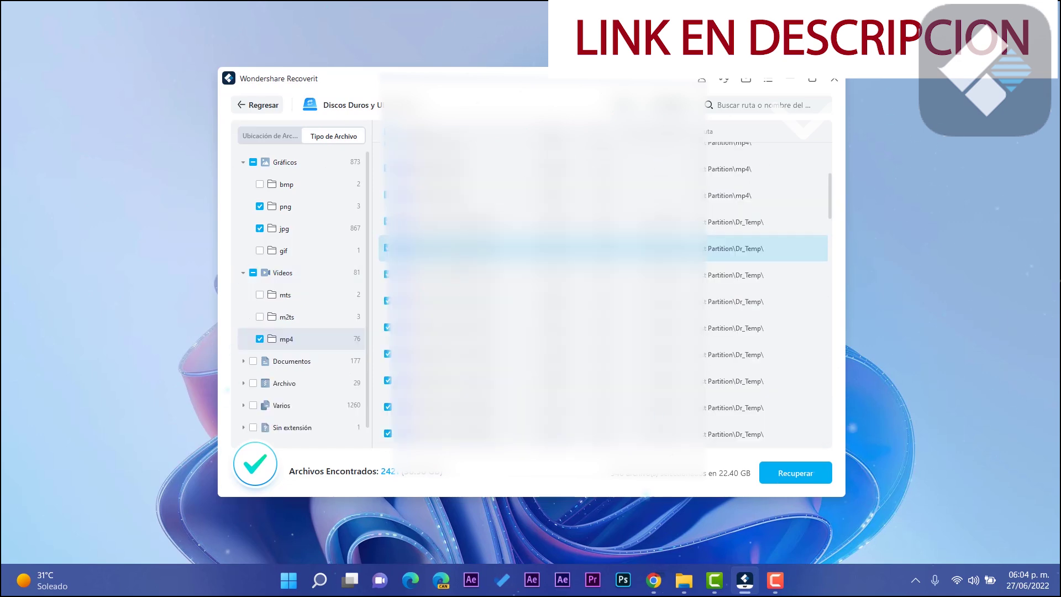
pyautogui.scroll(-5, 460, 253)
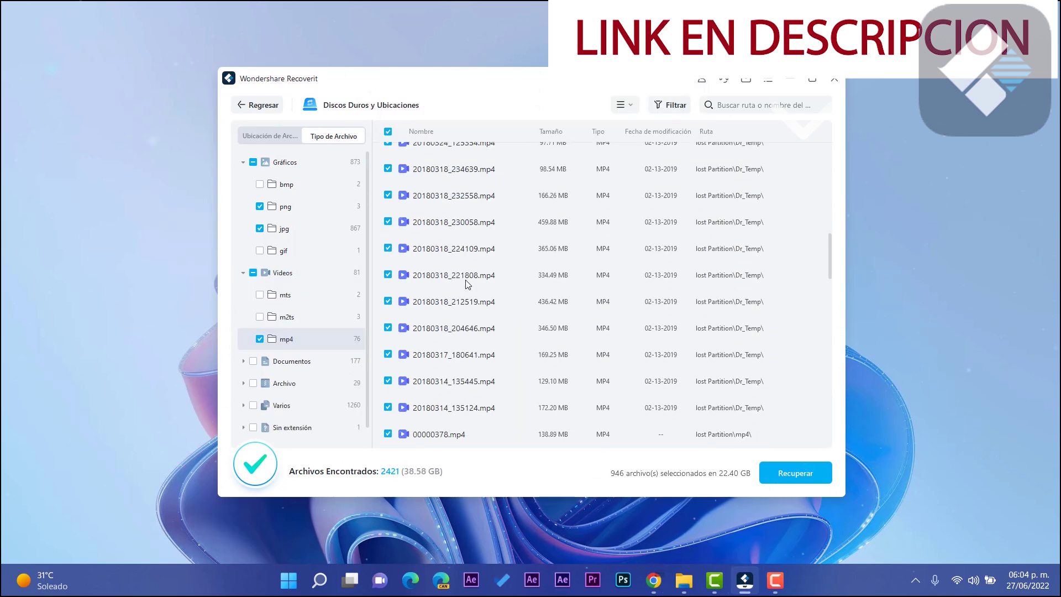
pyautogui.scroll(-5, 467, 284)
pyautogui.scroll(-1, 255, 357)
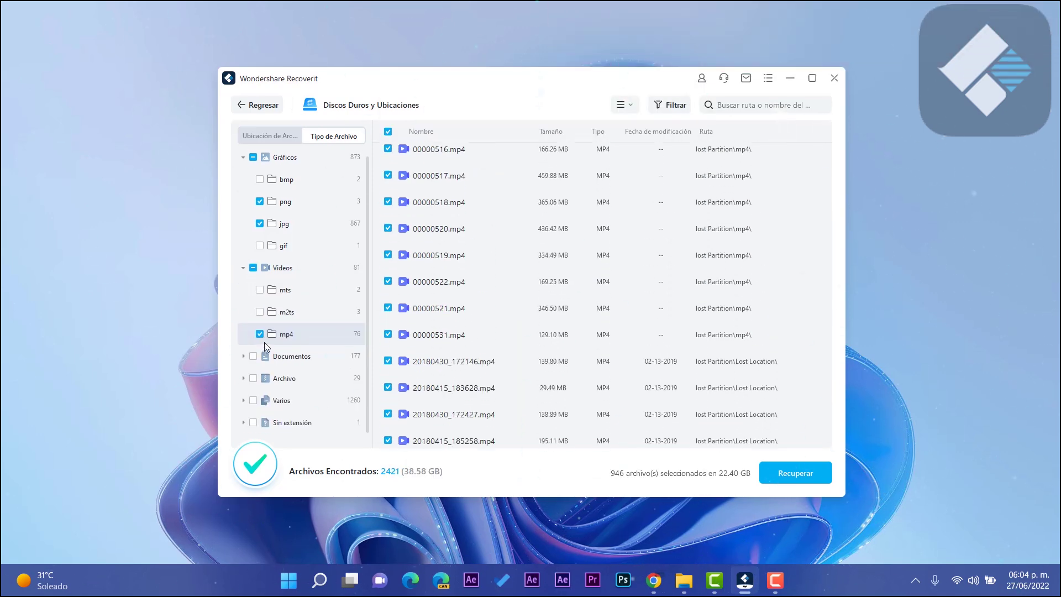
# - Mark the first txt folder in the Documentos category for recovery
pyautogui.click(279, 359)
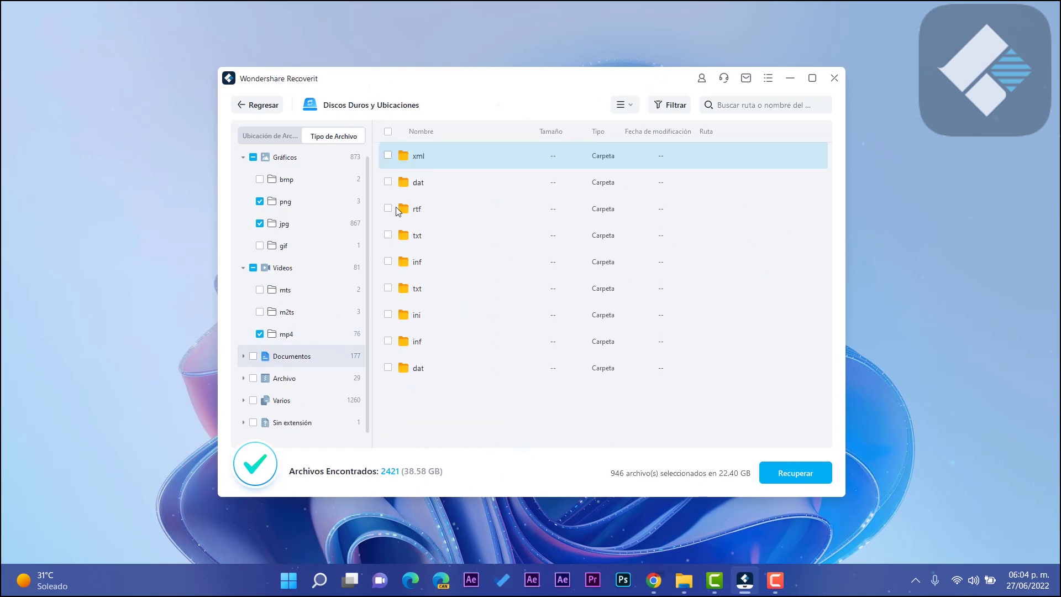
pyautogui.click(414, 236)
pyautogui.click(388, 234)
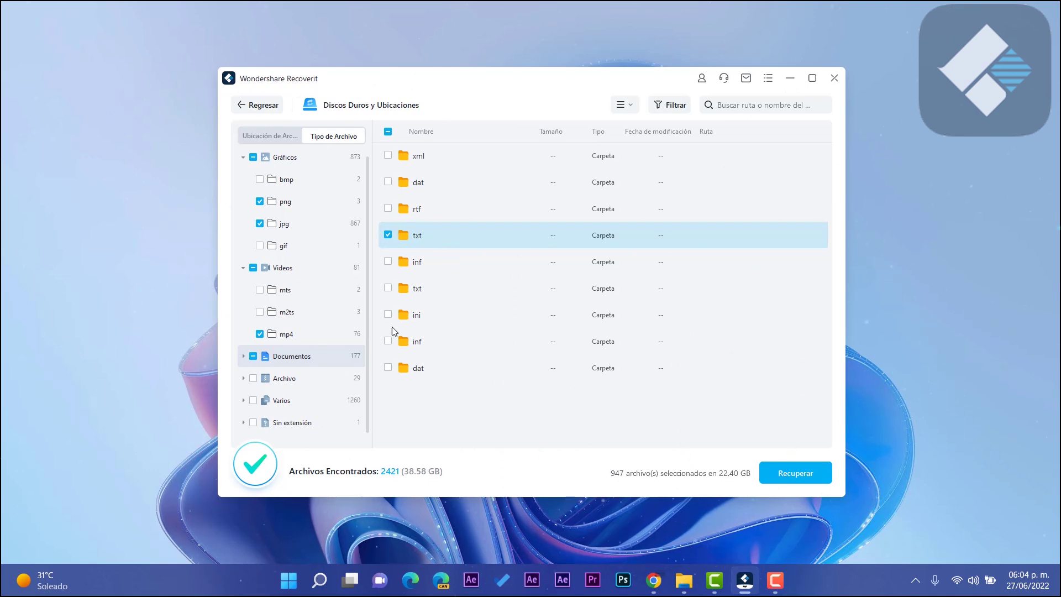
# - Open the zip folder in the Archivo category and mark it for recovery
pyautogui.click(291, 382)
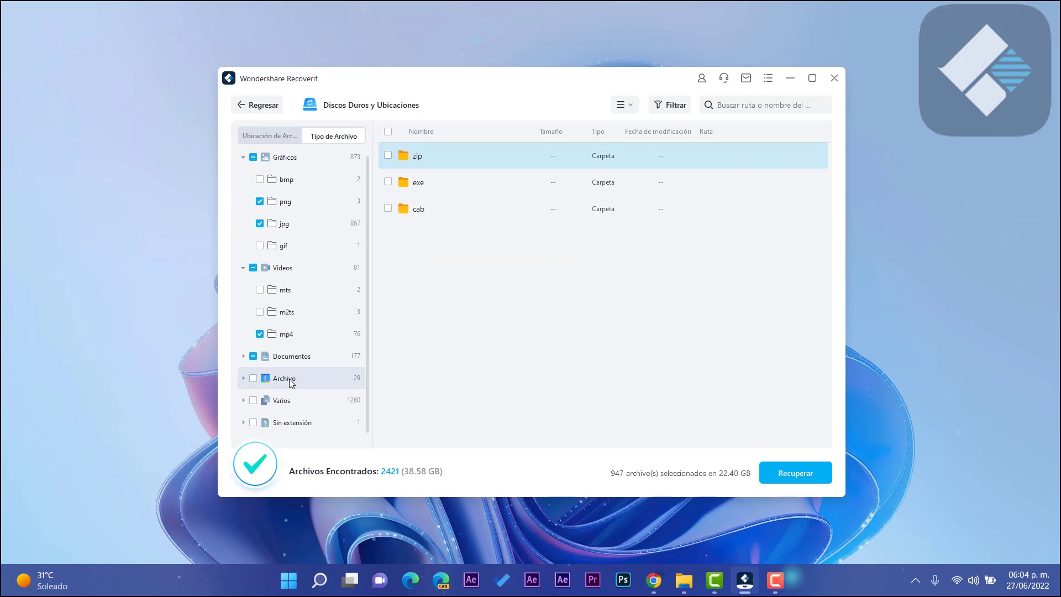
pyautogui.doubleClick(417, 161)
pyautogui.scroll(-2, 261, 409)
pyautogui.click(260, 334)
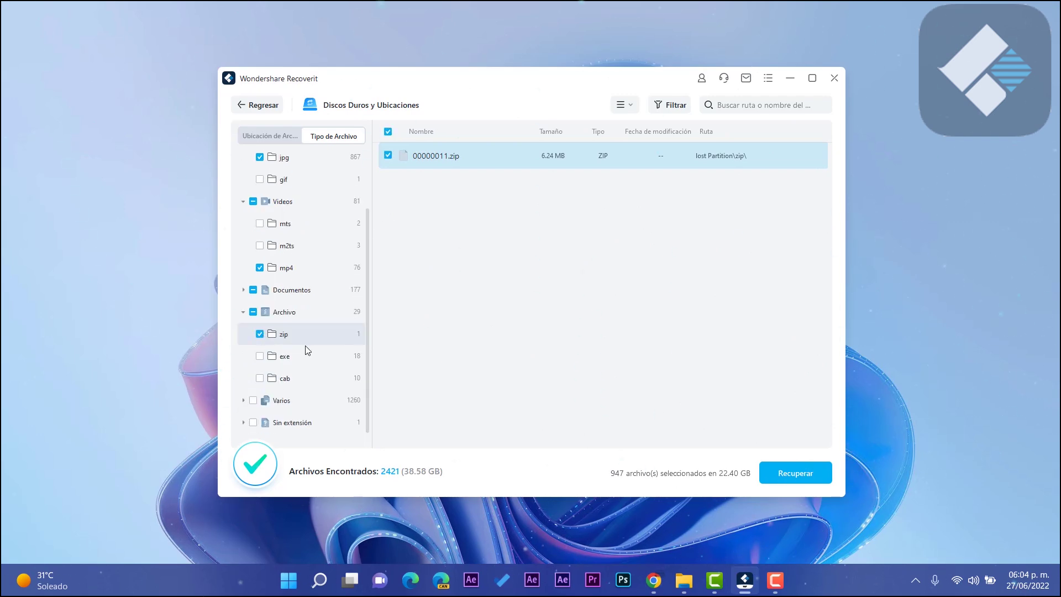
# - Look through the folders listed in the Varios and Sin extensión categories
pyautogui.click(274, 401)
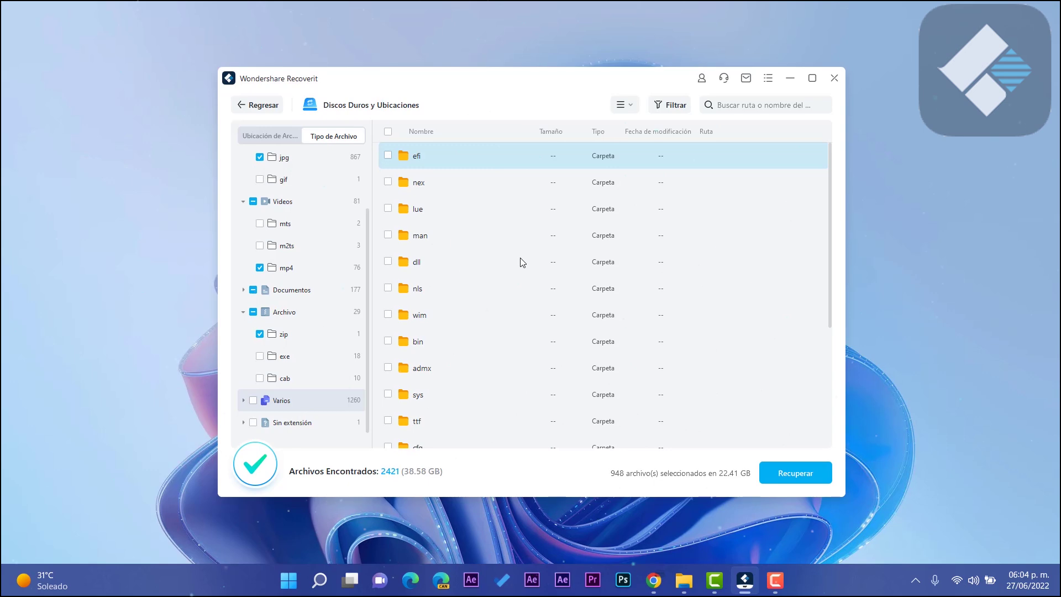
pyautogui.scroll(-3, 522, 259)
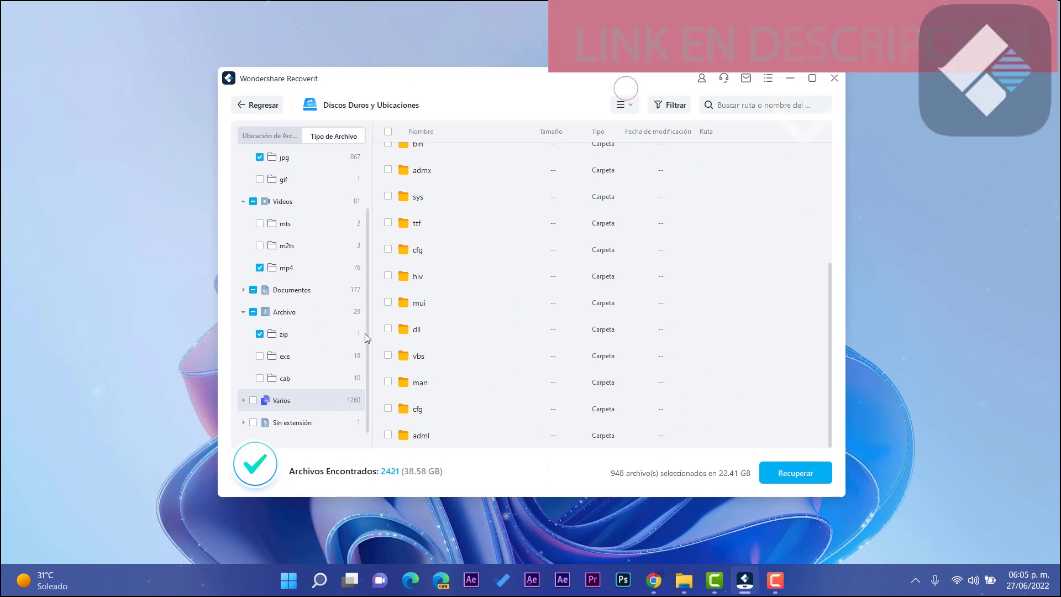
pyautogui.scroll(2, 430, 269)
pyautogui.scroll(-2, 436, 281)
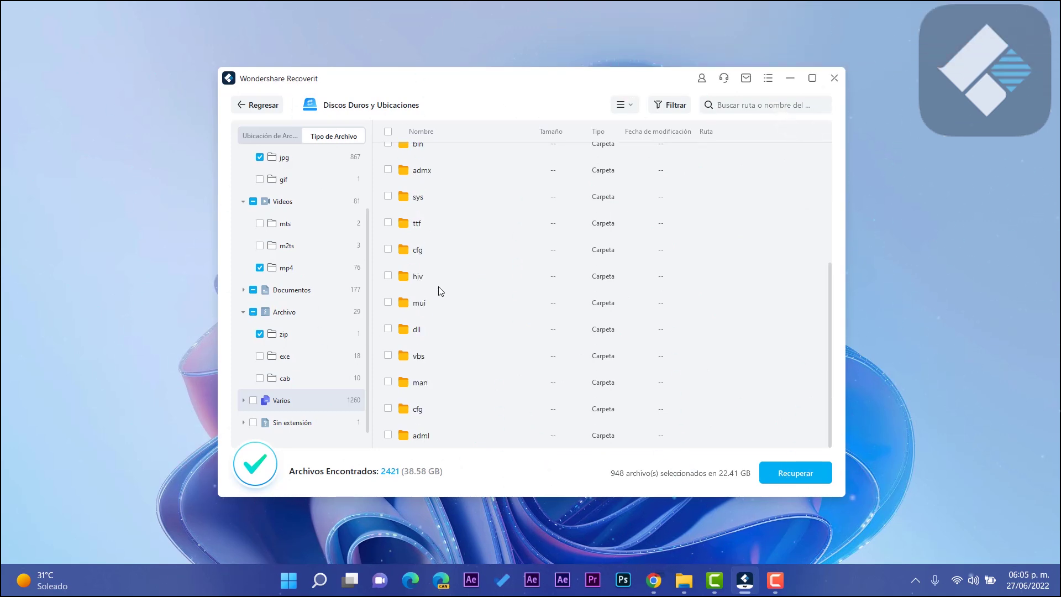
pyautogui.scroll(1, 448, 367)
pyautogui.scroll(-1, 420, 387)
pyautogui.click(326, 421)
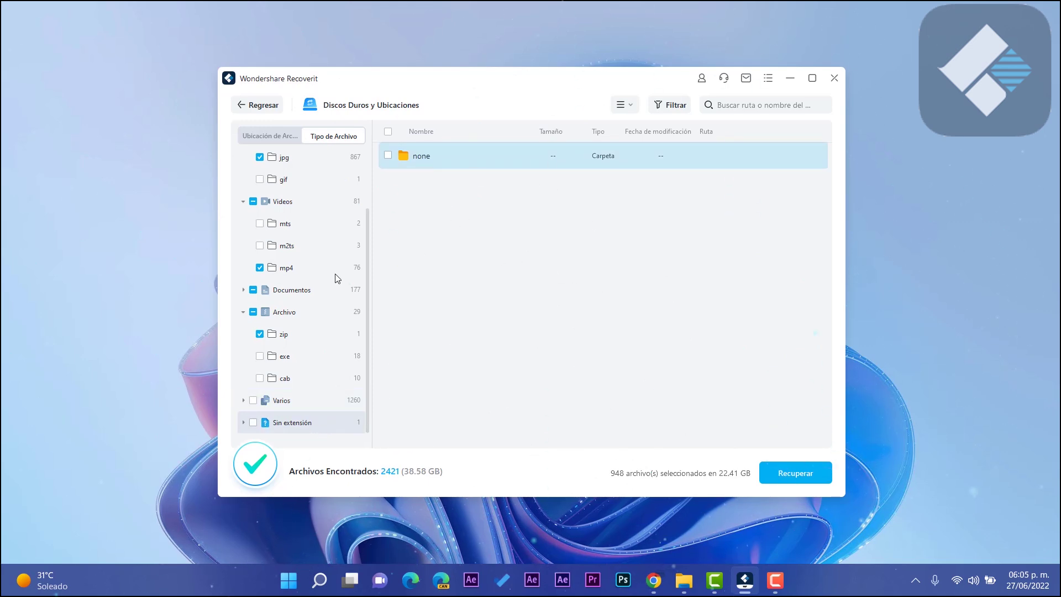
# - Preview the photo 00000187.jpg from the jpg folder under Gráficos and close the preview
pyautogui.scroll(1, 338, 278)
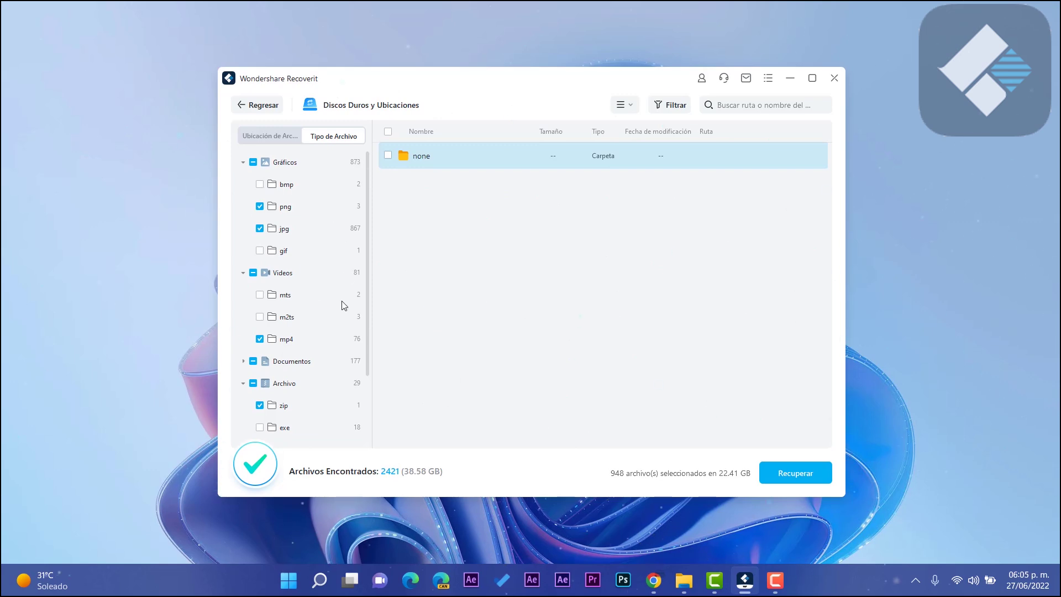
pyautogui.click(296, 226)
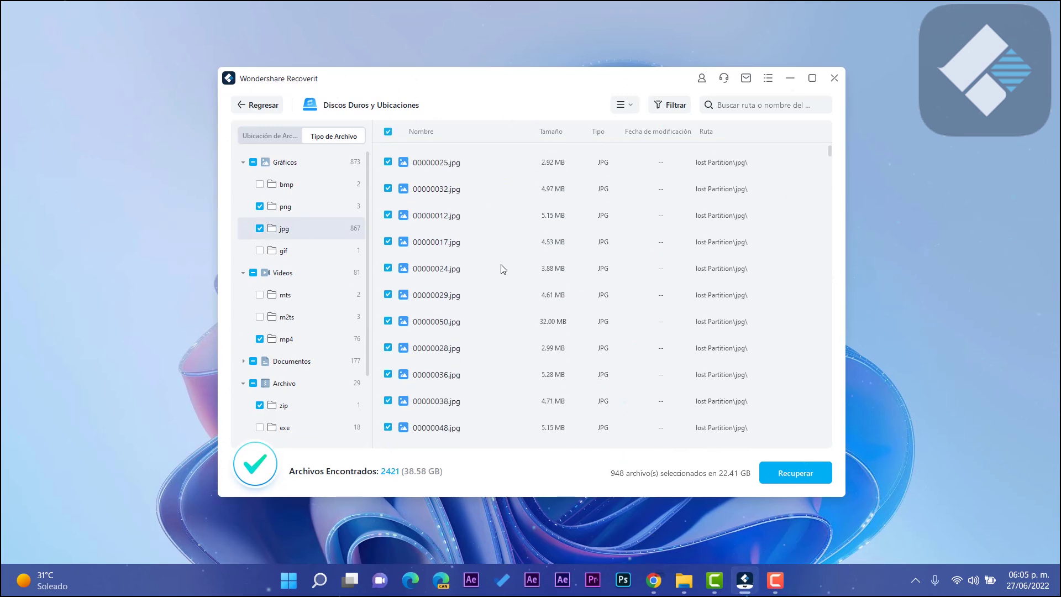
pyautogui.doubleClick(417, 277)
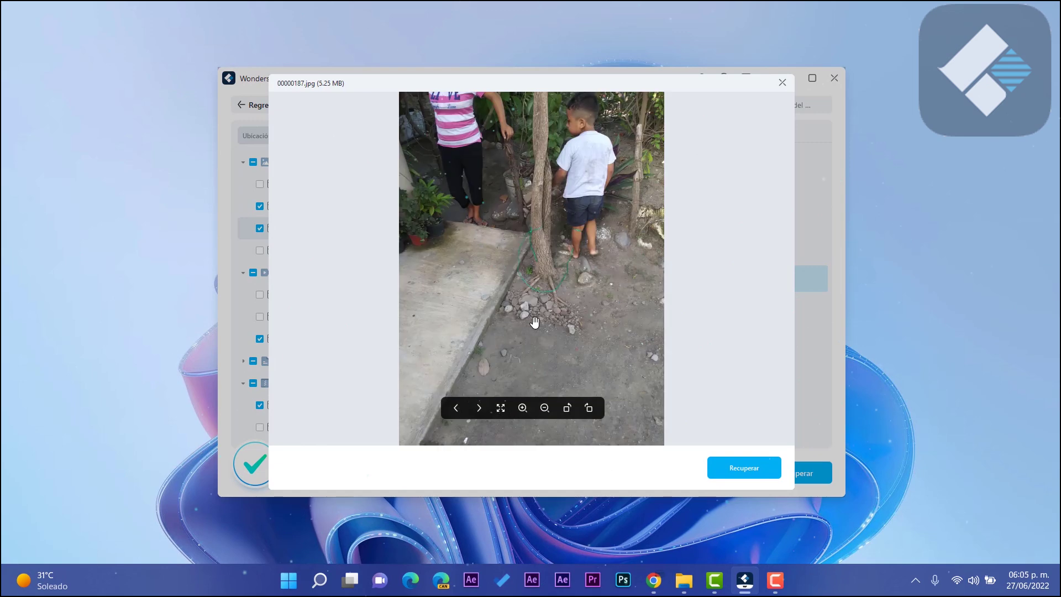
pyautogui.click(782, 82)
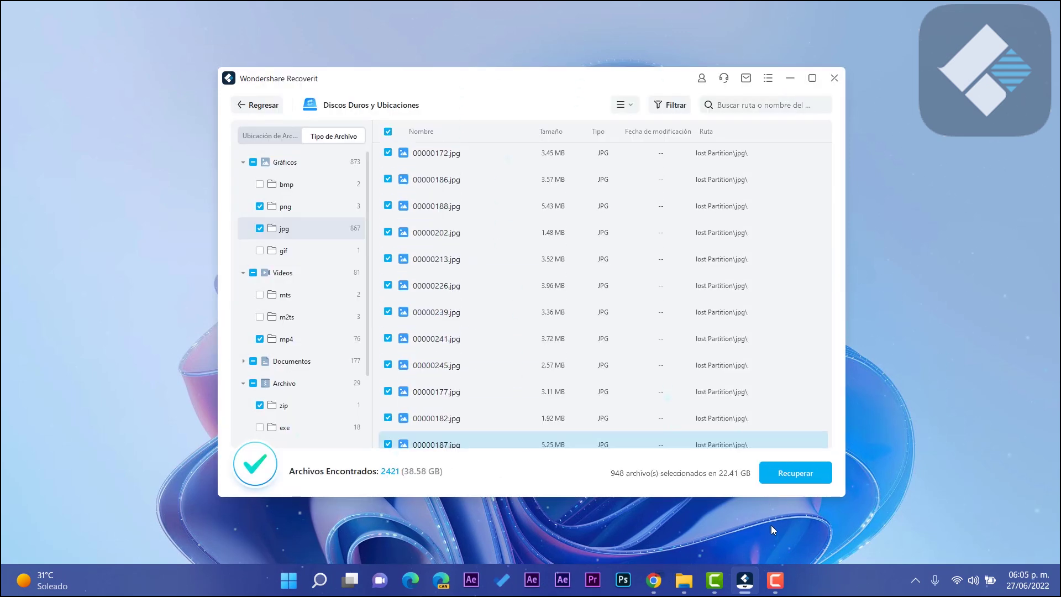
# - Start recovering the marked files and select Disco local (C:) as the save location
pyautogui.click(796, 473)
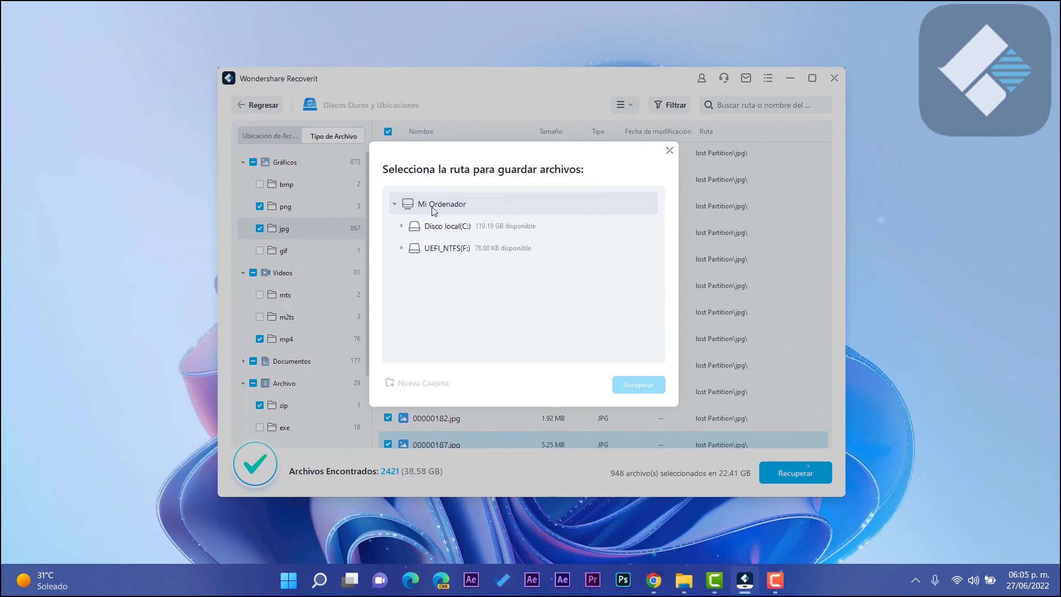
pyautogui.click(406, 230)
pyautogui.click(403, 227)
pyautogui.click(403, 227)
pyautogui.doubleClick(403, 227)
pyautogui.click(402, 227)
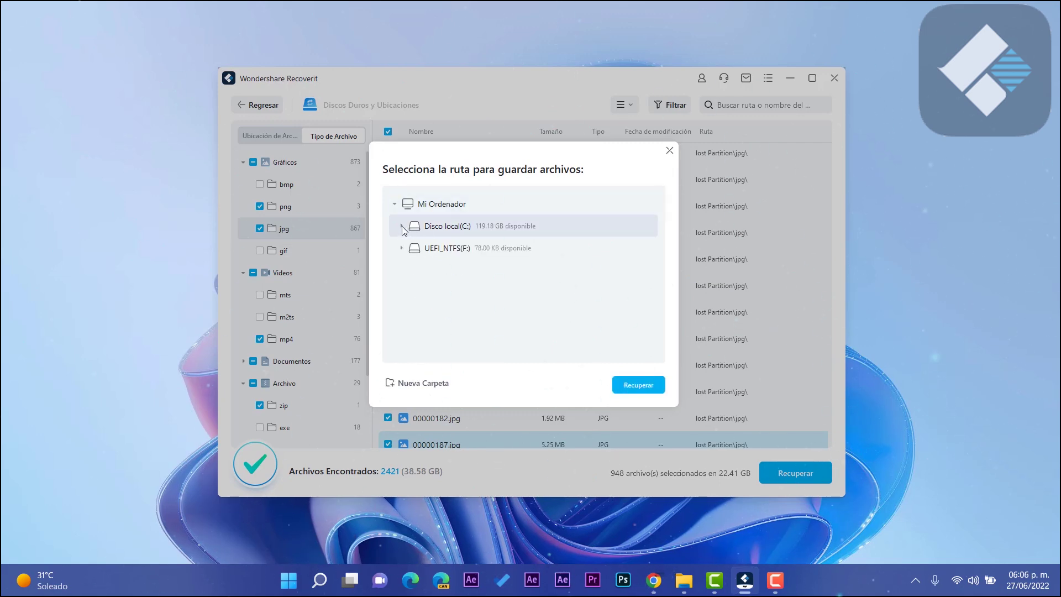
# - Create a new destination folder named recuperacion on Disco local (C:) and run the recovery
pyautogui.click(423, 383)
pyautogui.write('recuperacion')
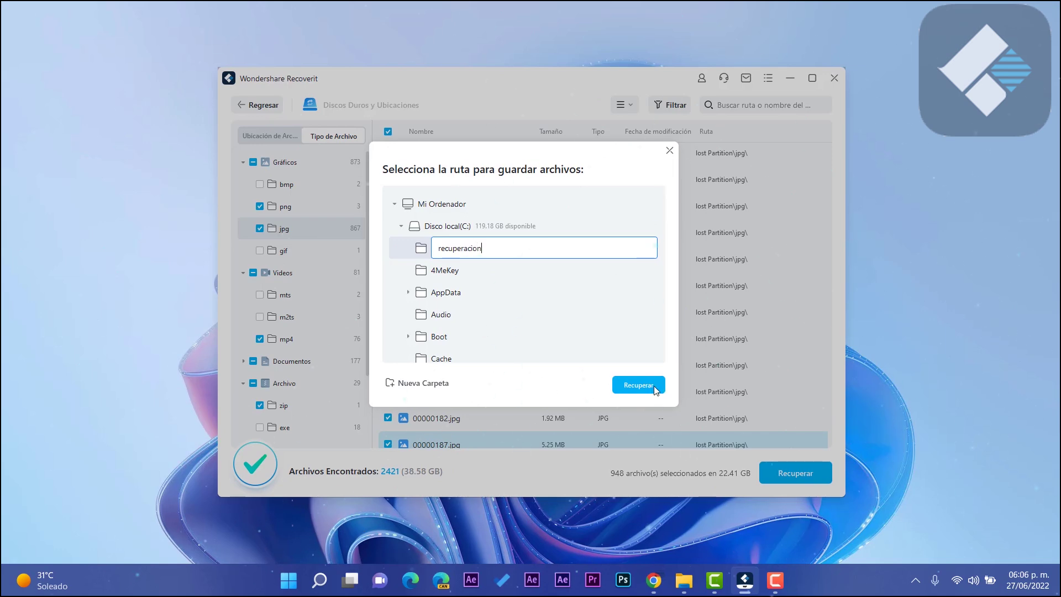
pyautogui.click(655, 387)
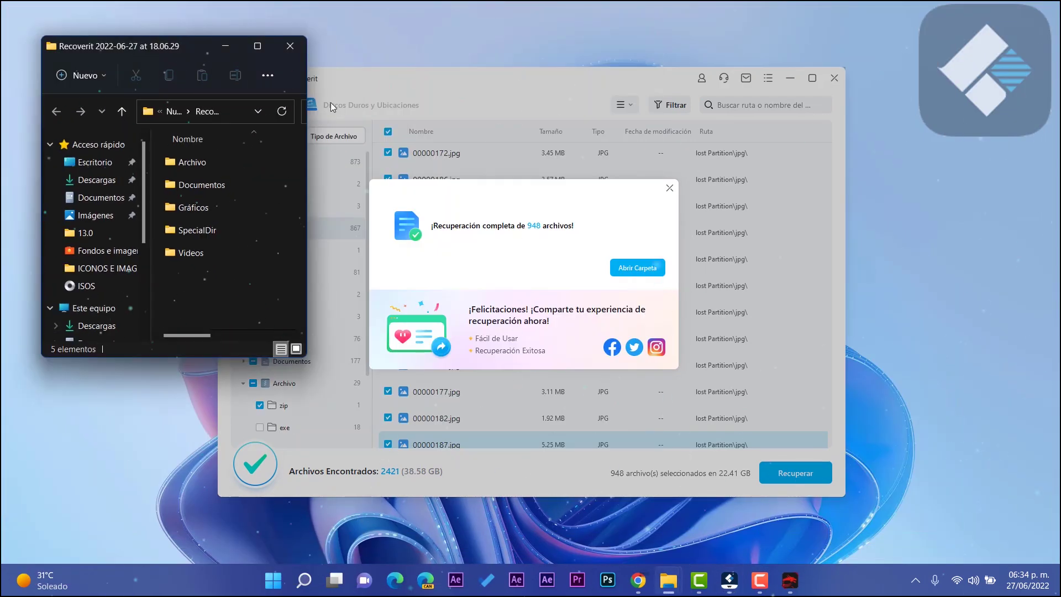
# - Enlarge the recovered files window, check the contents of the Archivo folder and return to the recovery folder
pyautogui.click(256, 43)
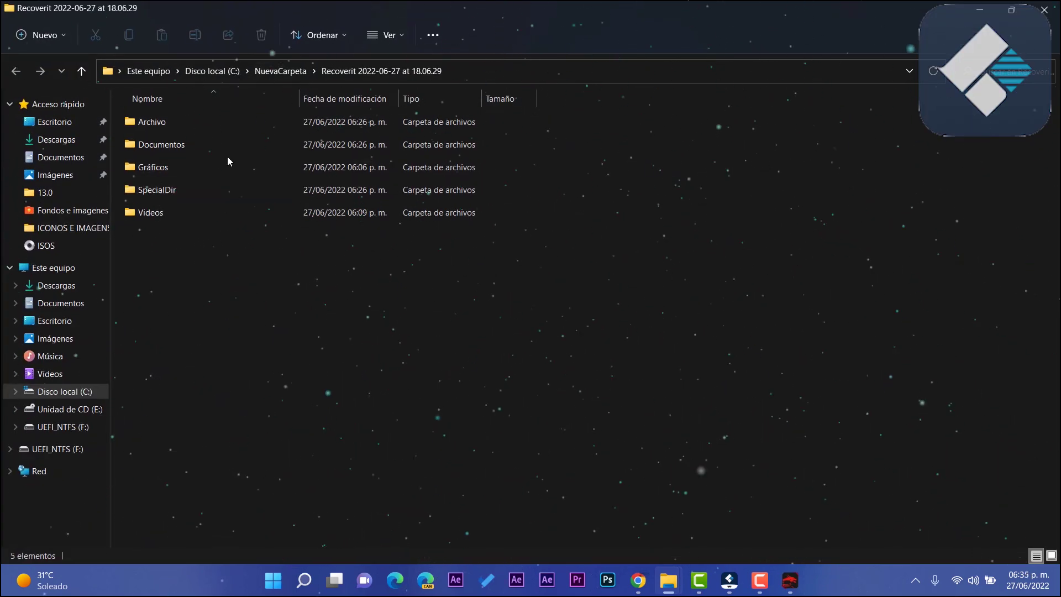
pyautogui.click(165, 122)
pyautogui.doubleClick(174, 125)
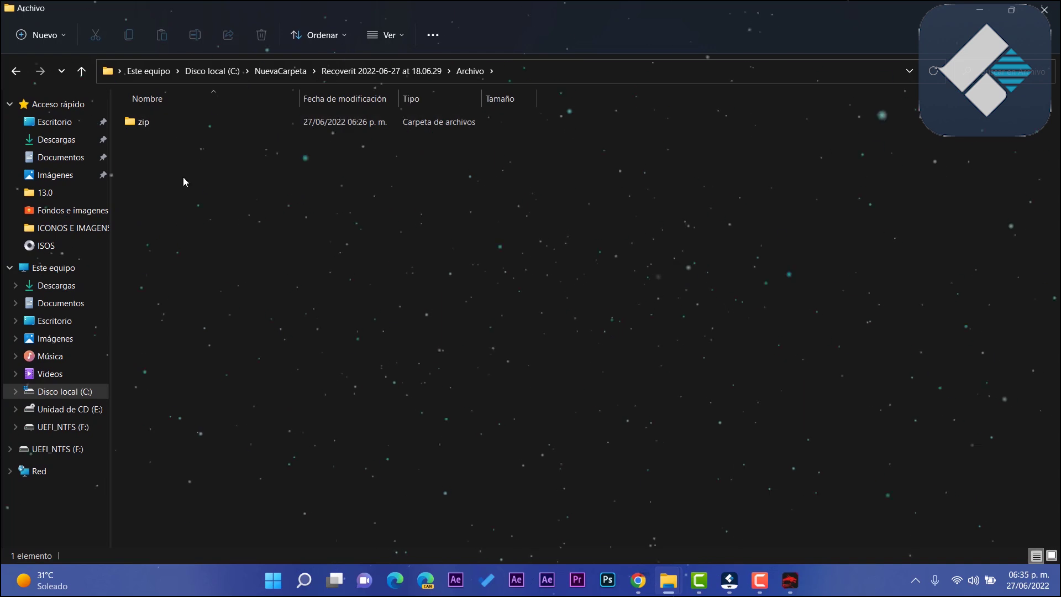
pyautogui.hotkey('alt', 'Left')
pyautogui.click(164, 147)
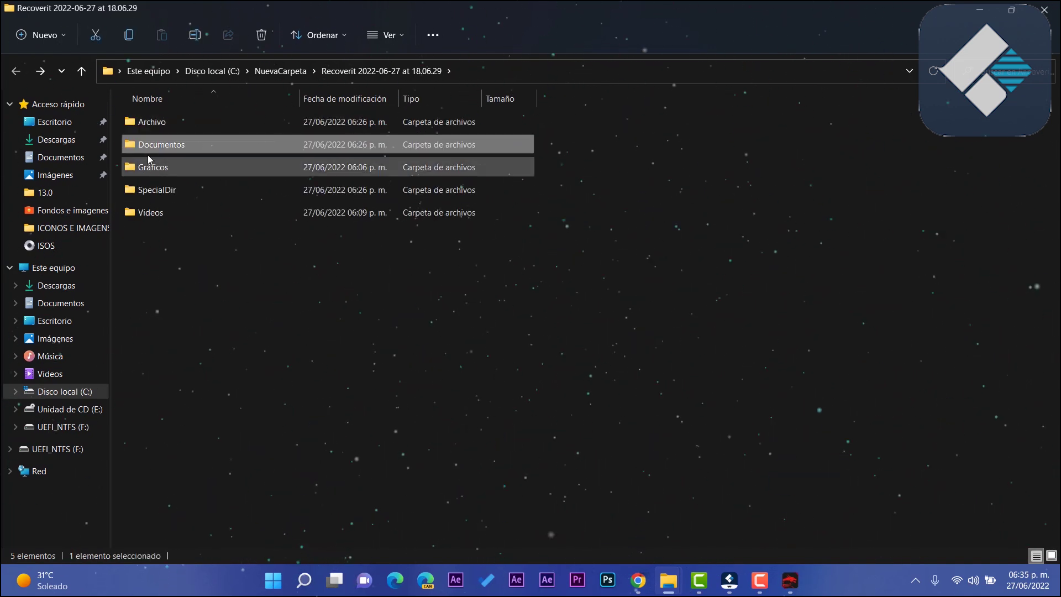
# - Check the recovered images in the jpg and png folders under Gráficos, returning to the main recovery folder
pyautogui.click(155, 171)
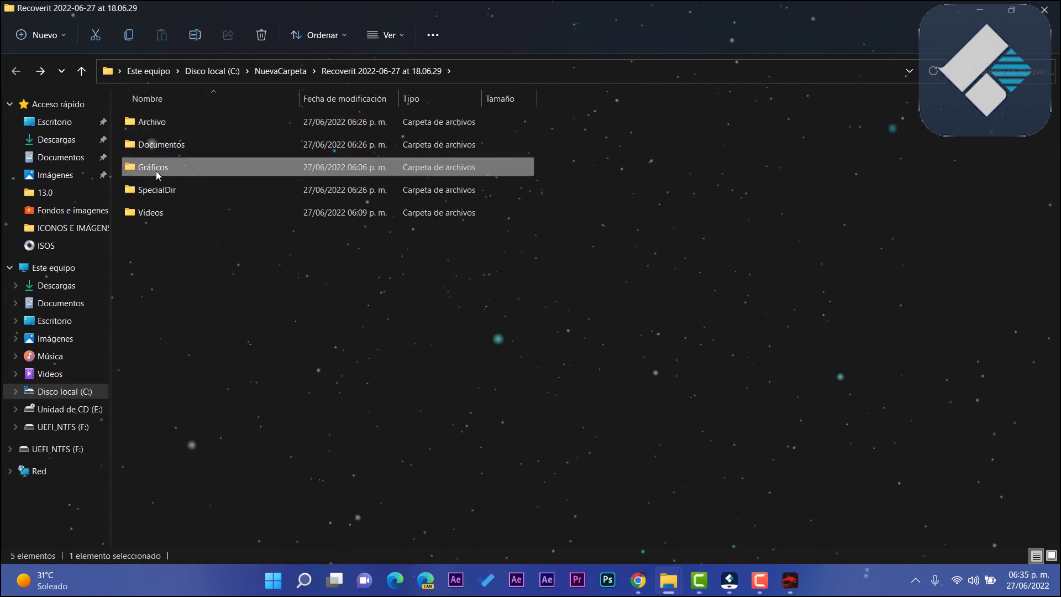
pyautogui.doubleClick(174, 168)
pyautogui.doubleClick(161, 126)
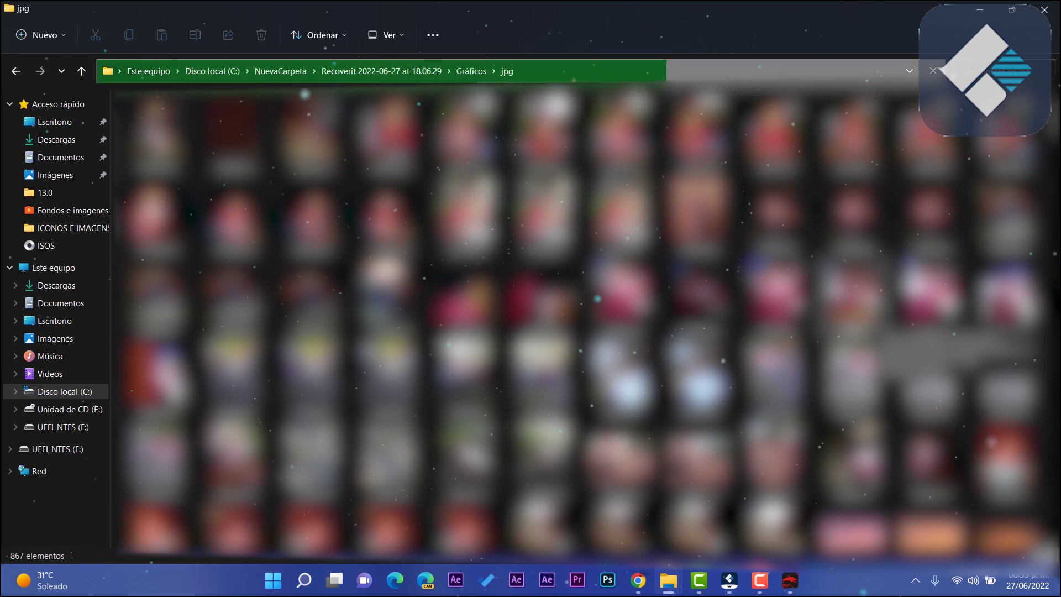
pyautogui.hotkey('alt', 'Left')
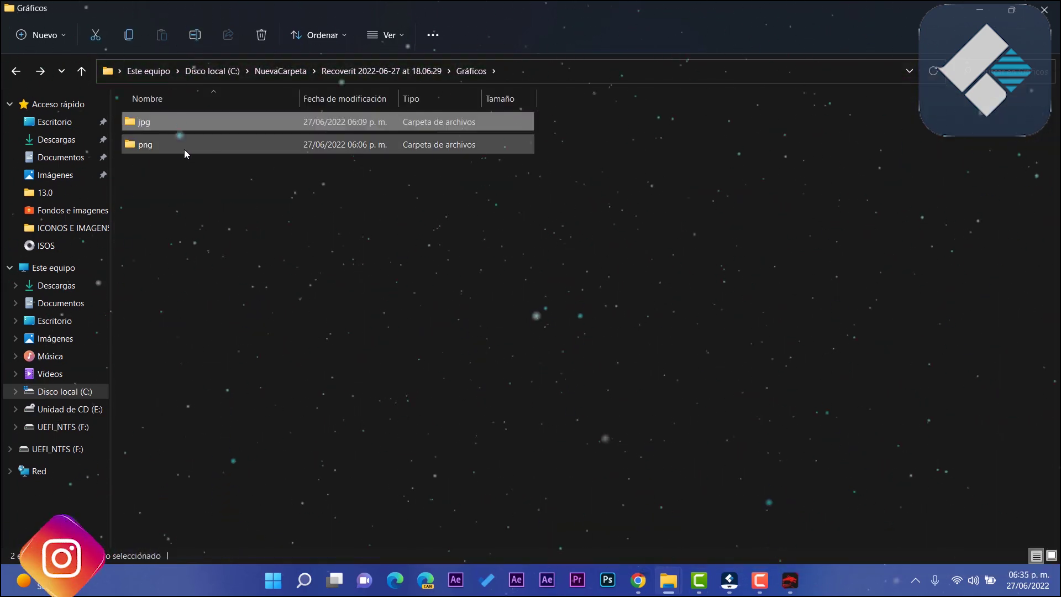
pyautogui.click(184, 149)
pyautogui.doubleClick(184, 149)
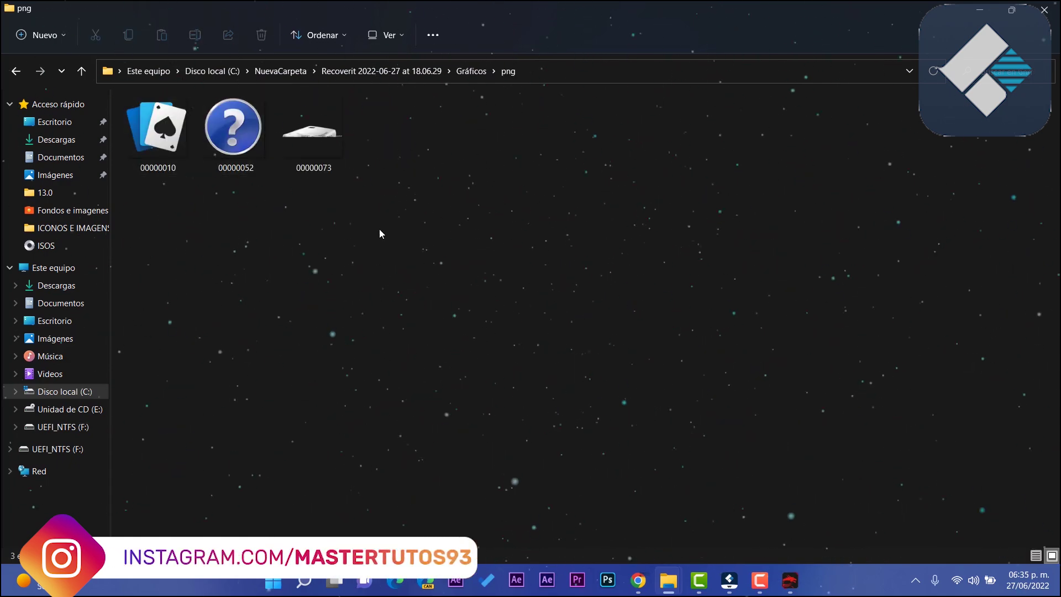
pyautogui.hotkey('alt', 'Left')
pyautogui.hotkey('alt', 'Left')
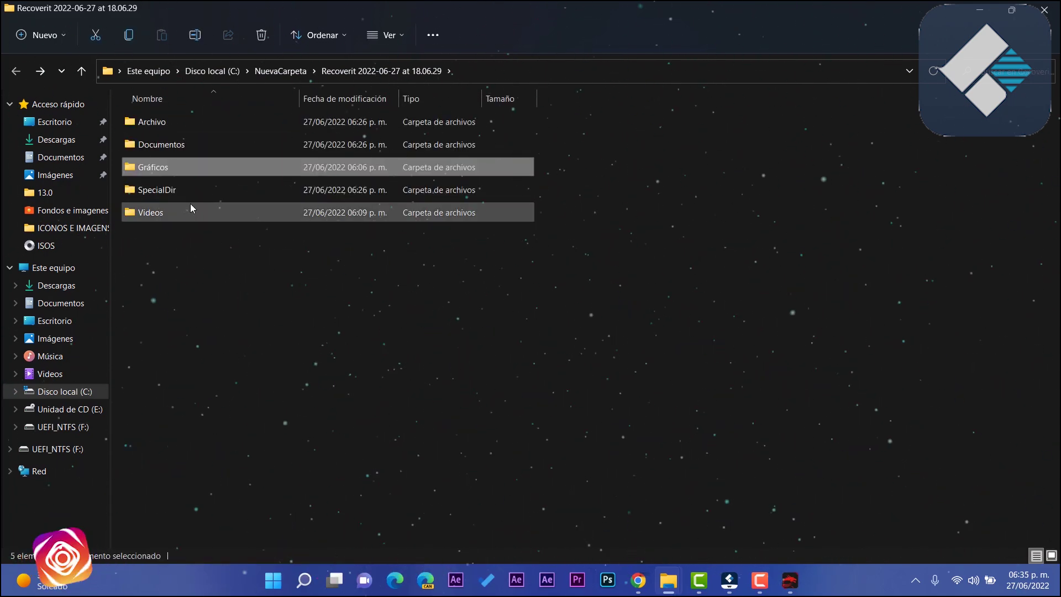
# - Check the recovered clips in the mp4 folder under Videos, and get File Explorer out of the way
pyautogui.doubleClick(197, 212)
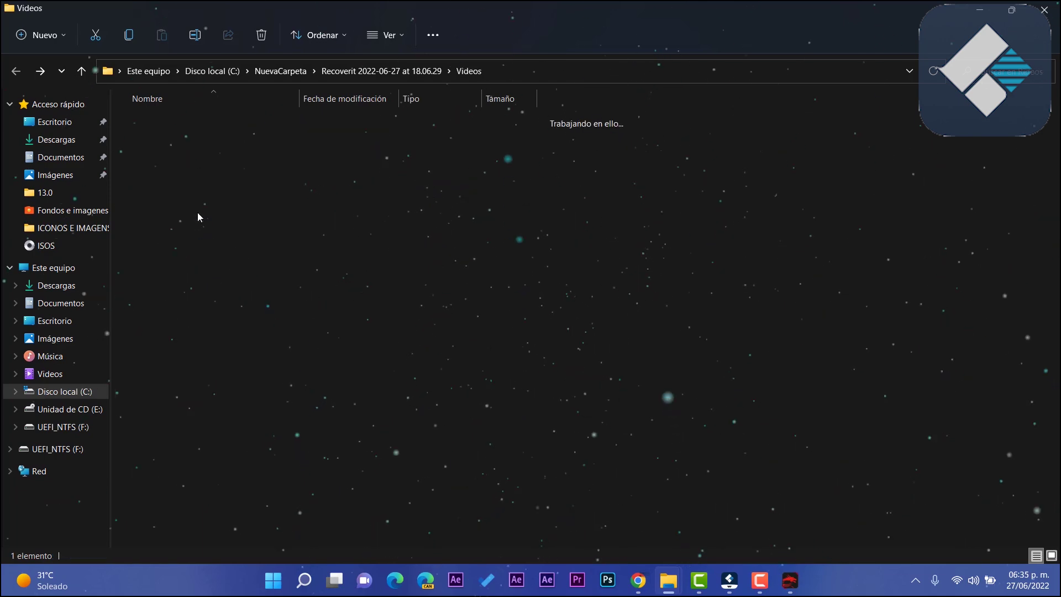
pyautogui.doubleClick(204, 121)
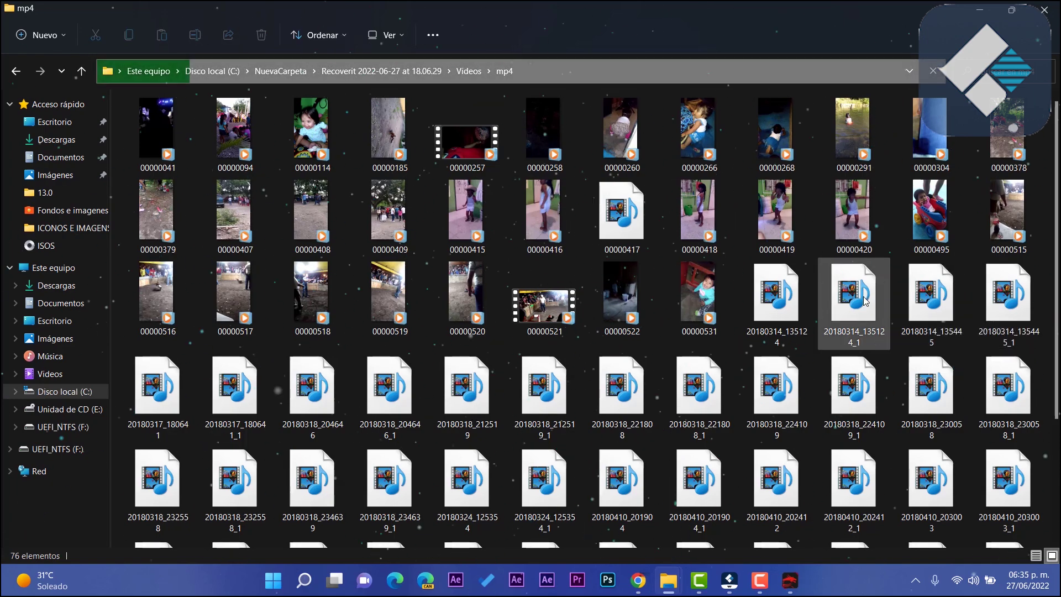
pyautogui.hotkey('alt', 'Left')
pyautogui.hotkey('alt', 'Left')
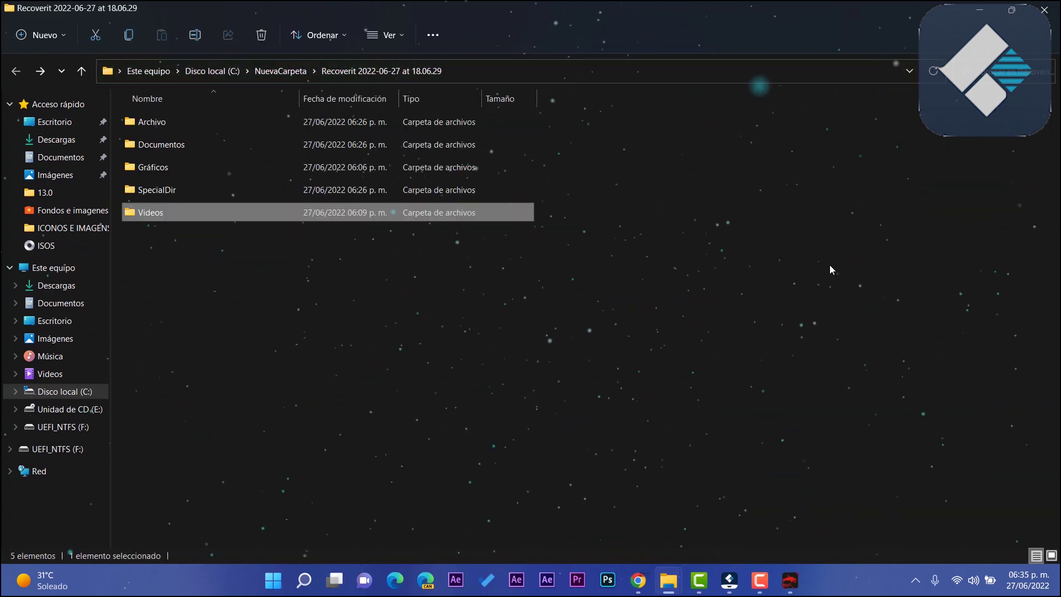
pyautogui.doubleClick(962, 15)
pyautogui.click(982, 29)
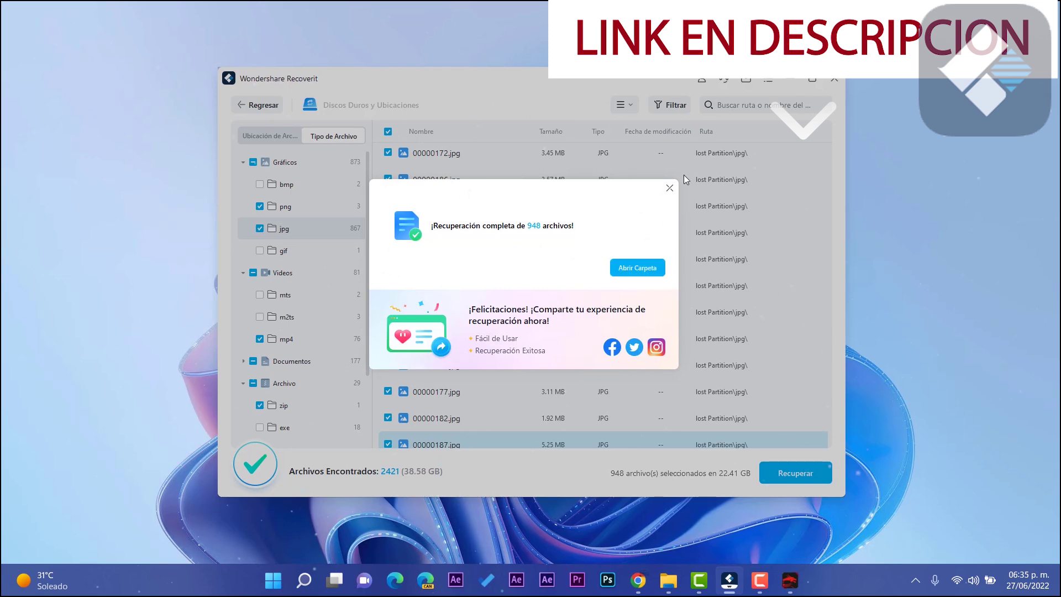
# - Dismiss the recovery completion message and exit the scan results
pyautogui.click(669, 189)
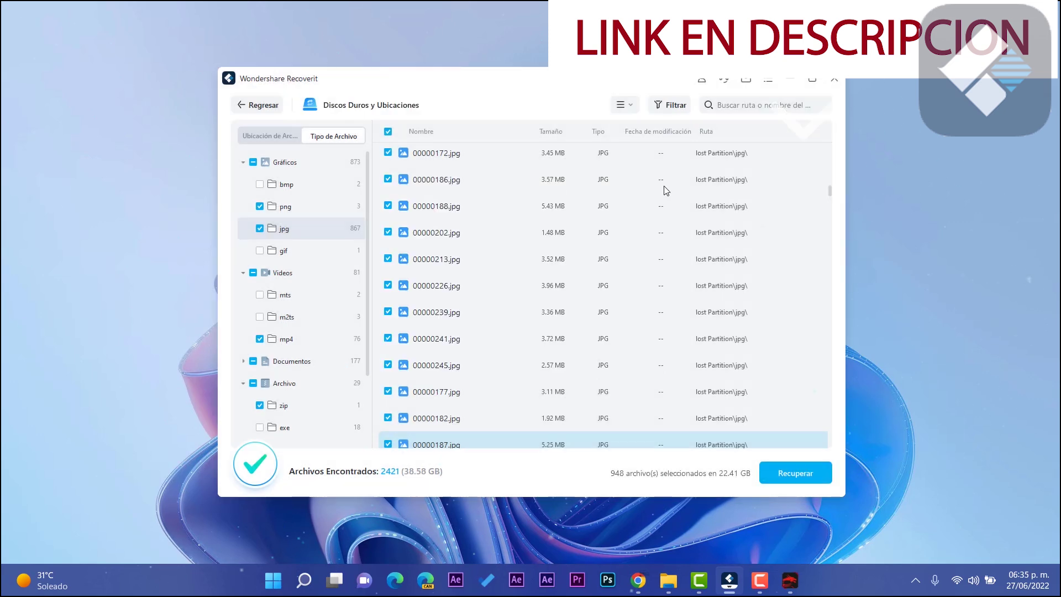
pyautogui.click(257, 105)
pyautogui.click(603, 315)
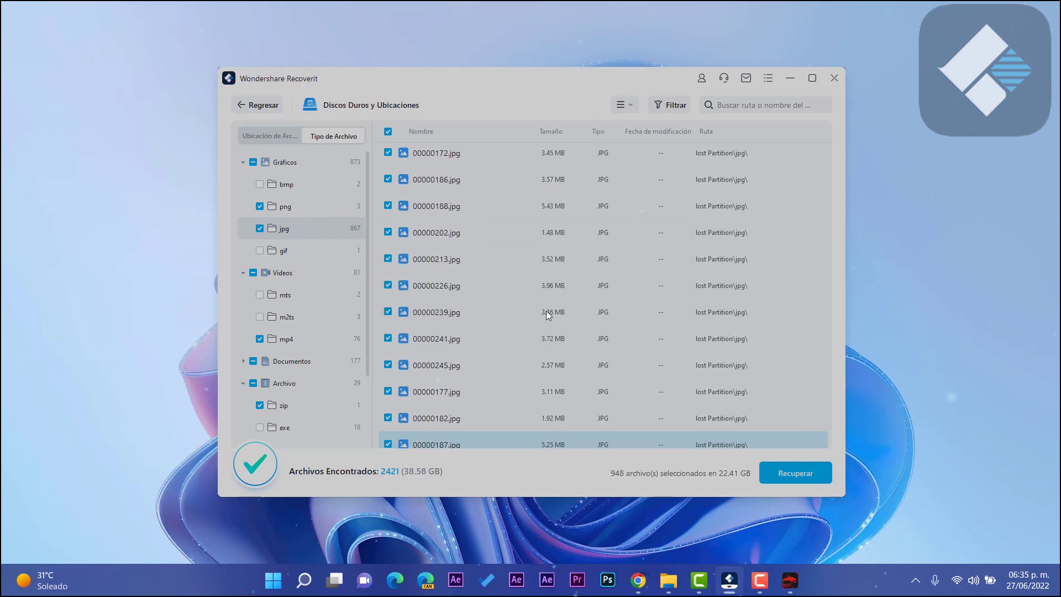